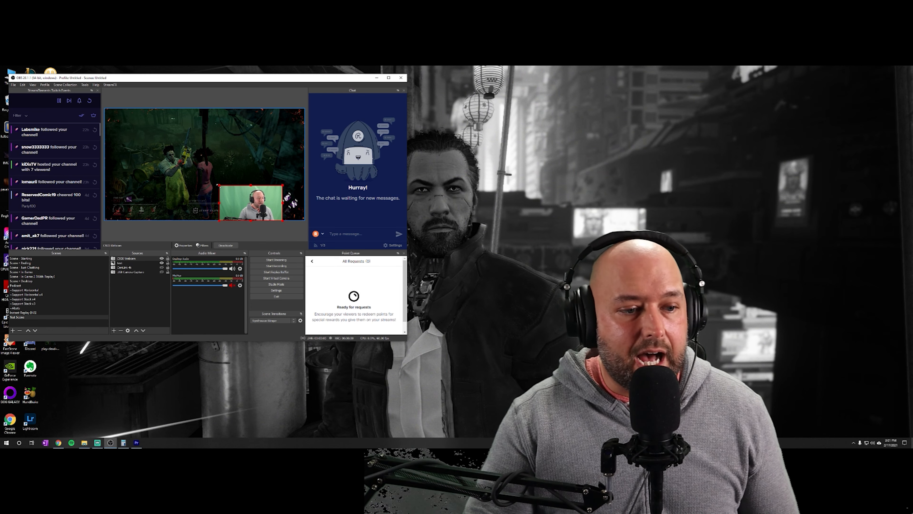
Step: Enlarge the webcam source until it fills the canvas, and shrink it back into the canvas's lower-right corner
left_click_drag(219, 185, 162, 117)
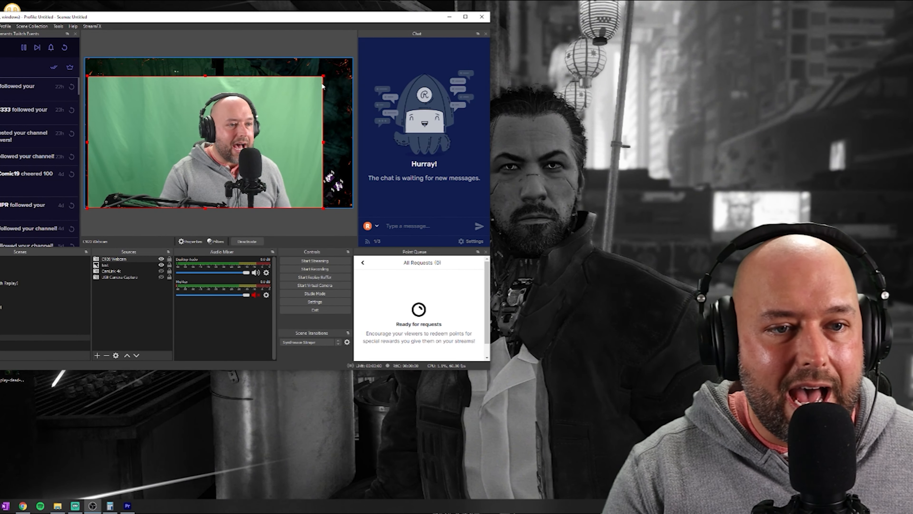
left_click_drag(324, 76, 356, 59)
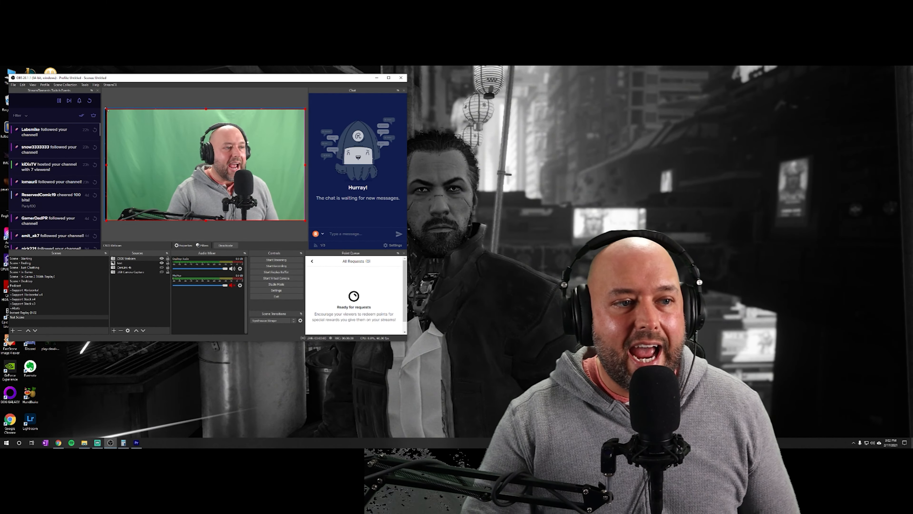
left_click_drag(104, 108, 239, 187)
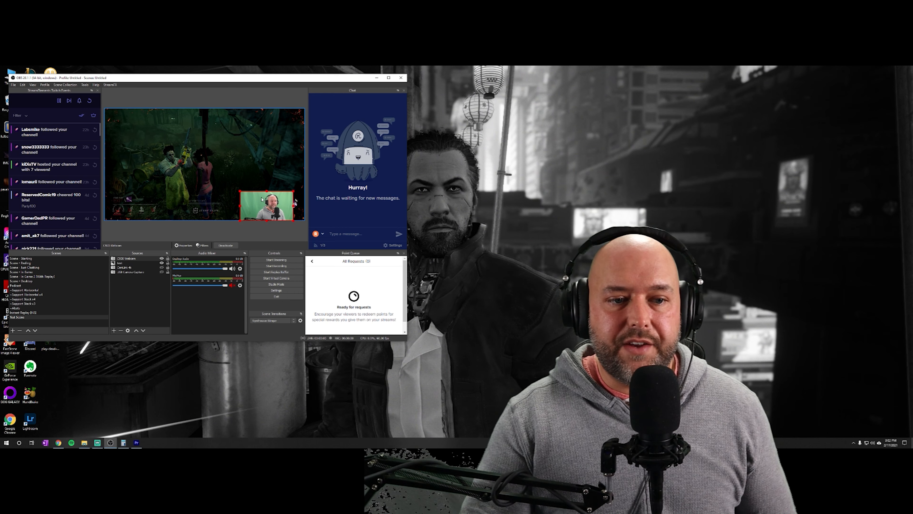
Step: Reposition the webcam source, scale it up to cover the whole canvas, and shrink it back into the lower-right area
left_click_drag(261, 199, 204, 200)
left_click(195, 190)
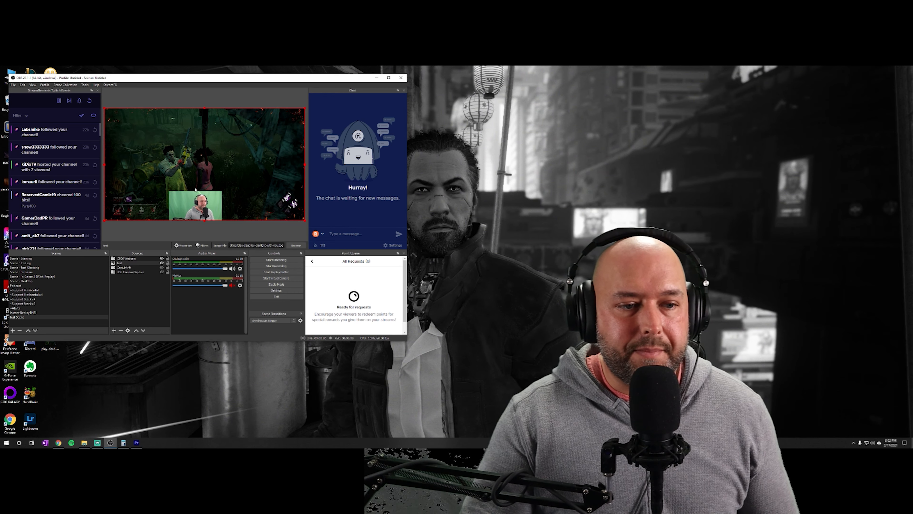
left_click(197, 200)
left_click_drag(222, 190, 330, 129)
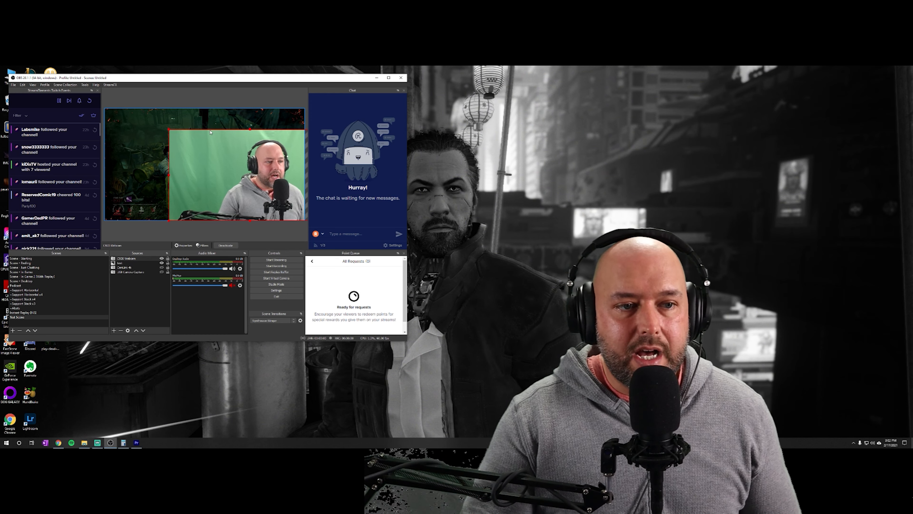
left_click_drag(266, 183, 202, 161)
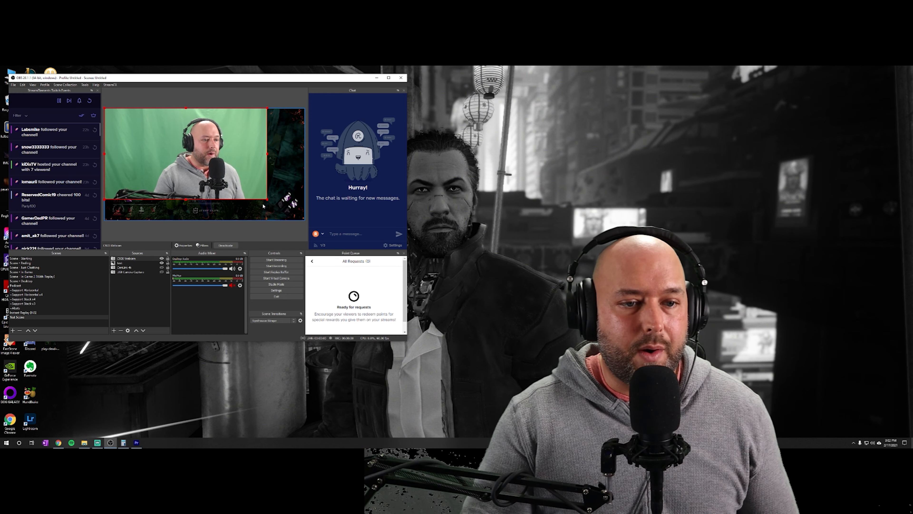
left_click_drag(267, 199, 305, 220)
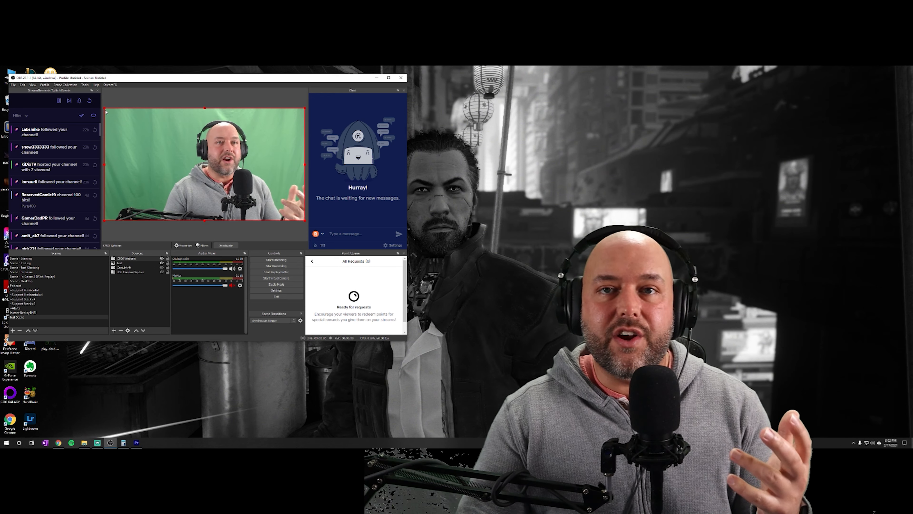
left_click_drag(105, 108, 244, 204)
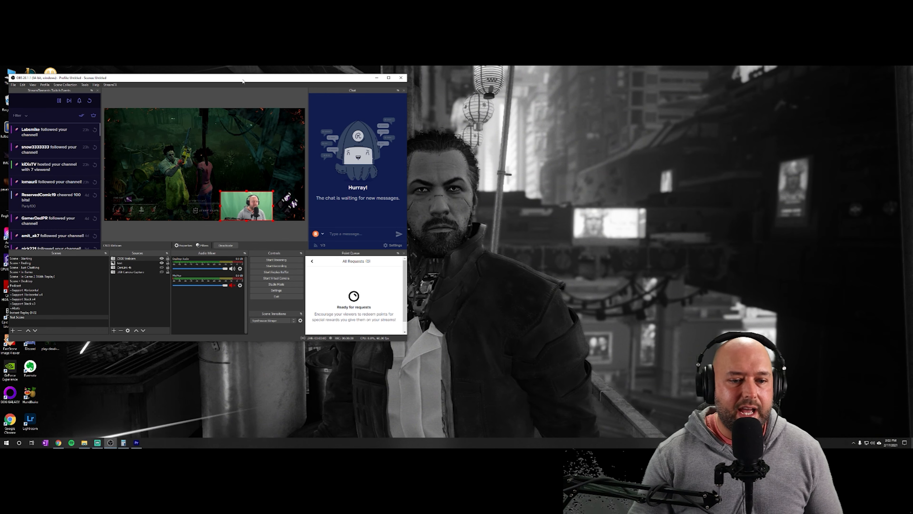
Step: Open the video settings of OBS
left_click_drag(249, 80, 247, 75)
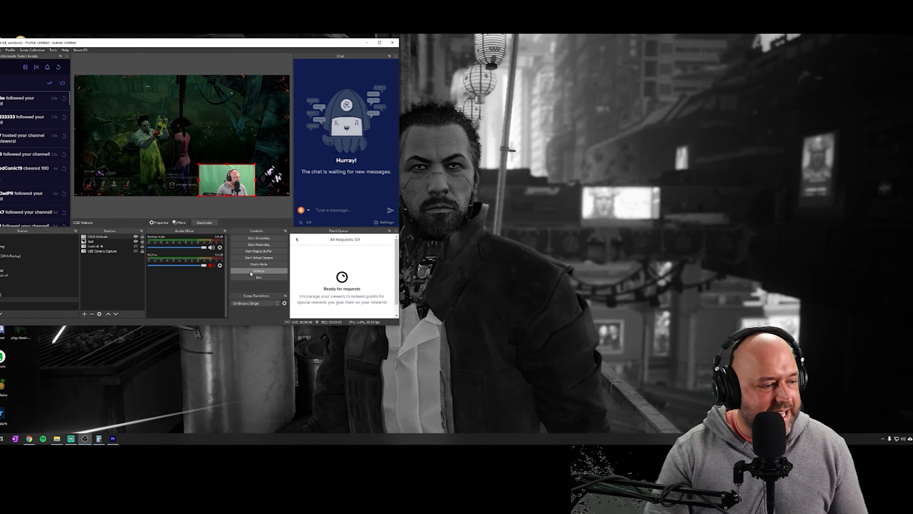
left_click(252, 271)
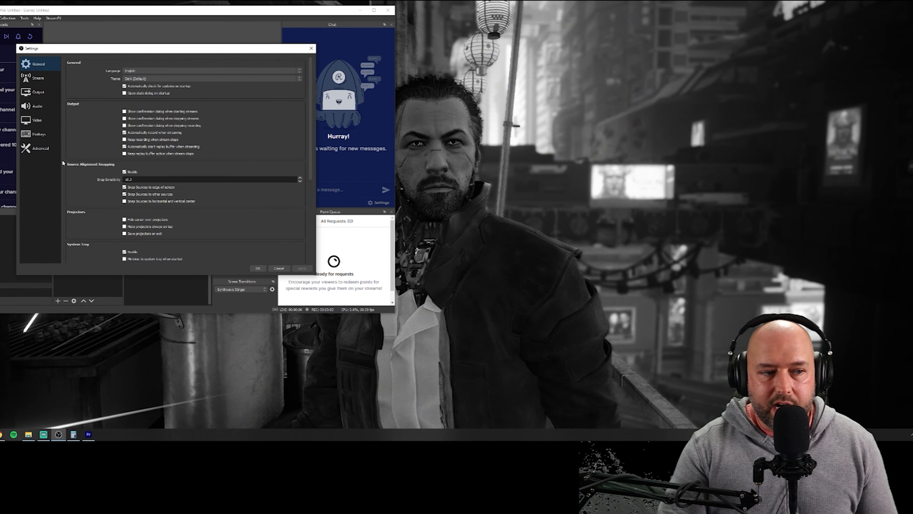
left_click(35, 121)
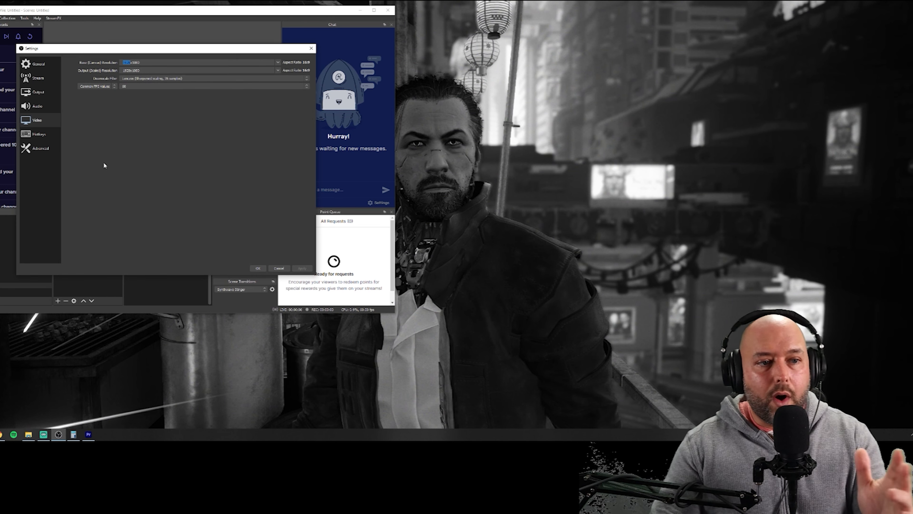
Step: Switch to Calculator and compute 1920*2 for the doubled canvas width
left_click(73, 434)
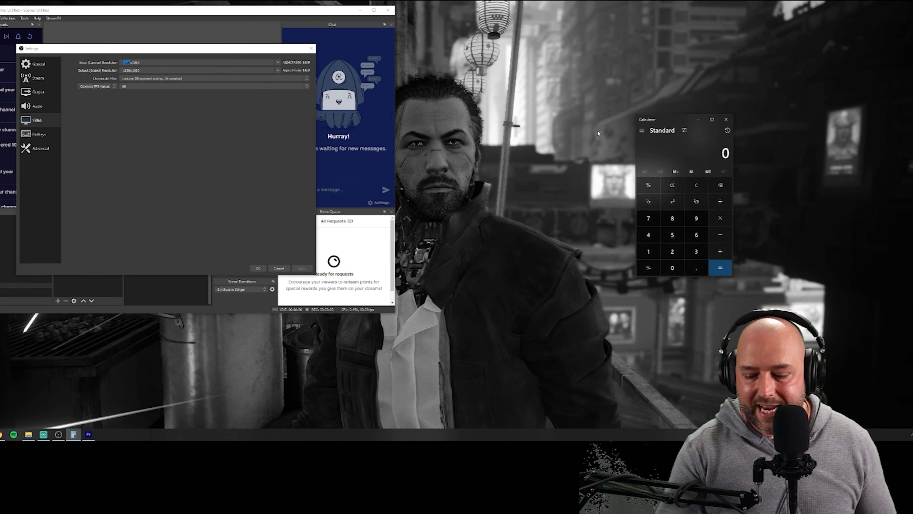
type("1920*2")
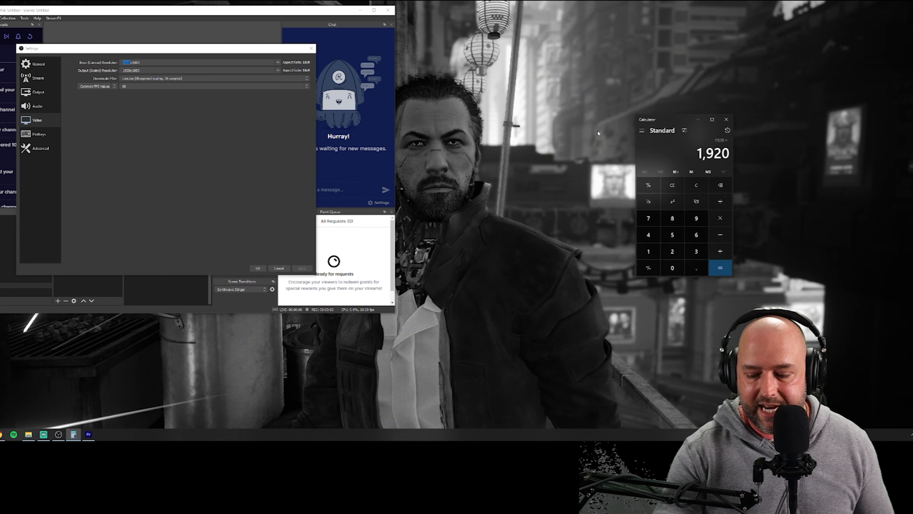
key("Return")
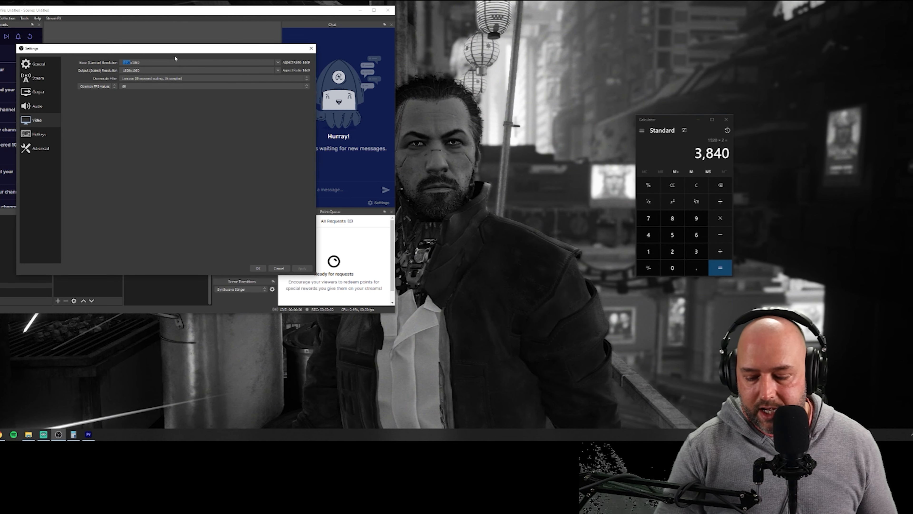
Step: Set both the base canvas and output resolutions to 3840x1080 and save the settings
type("3840")
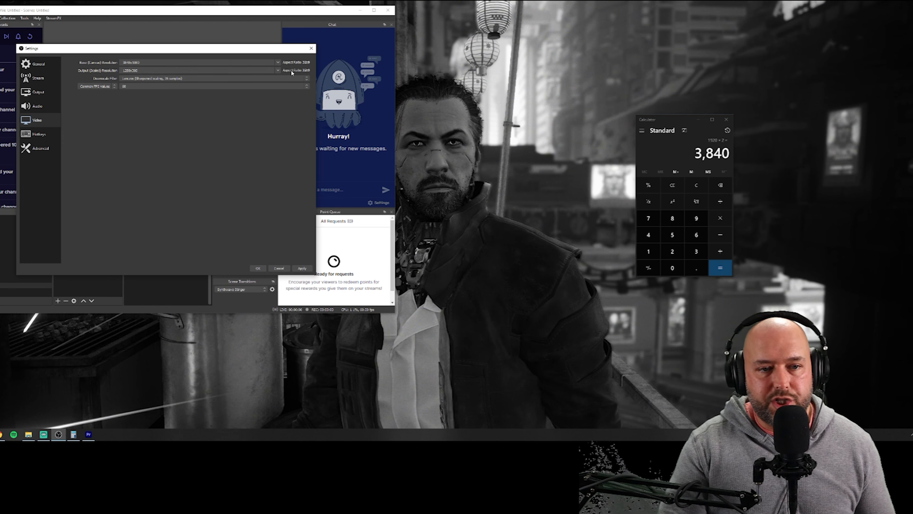
left_click(278, 72)
scroll(278, 74, "up", 2)
left_click(137, 75)
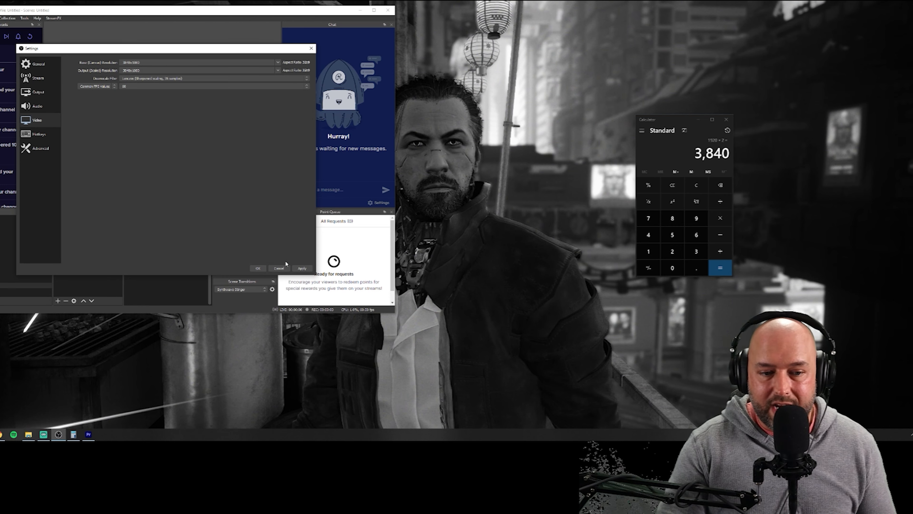
left_click(255, 269)
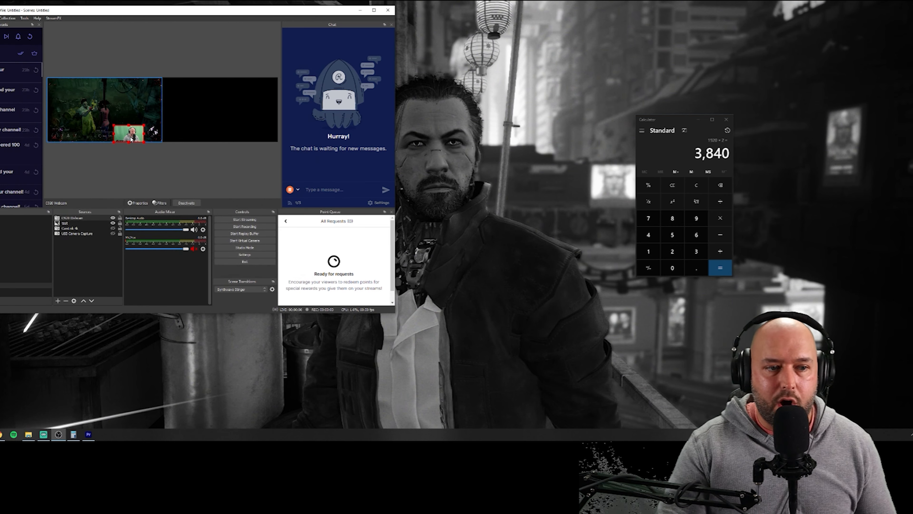
Step: Reset the webcam source's transform and place it on the empty half of the canvas beside the gameplay image
left_click(104, 110)
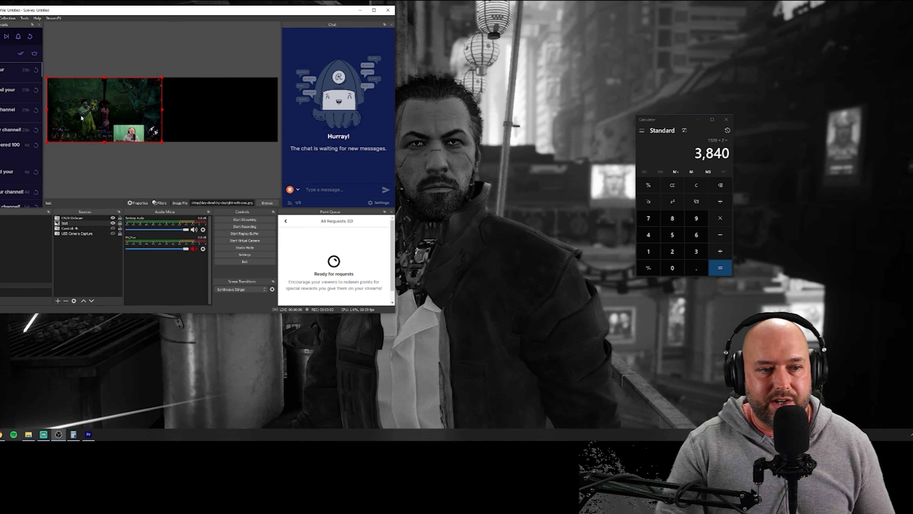
right_click(129, 134)
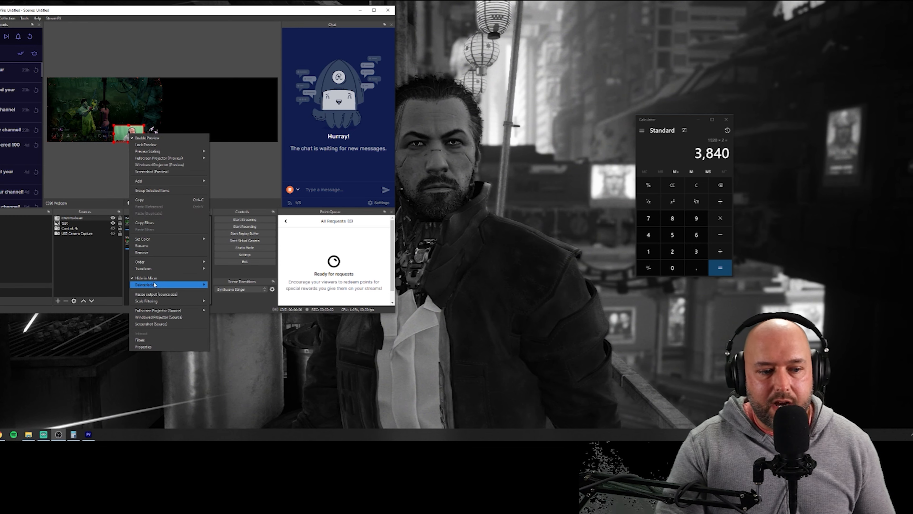
mouse_move(158, 269)
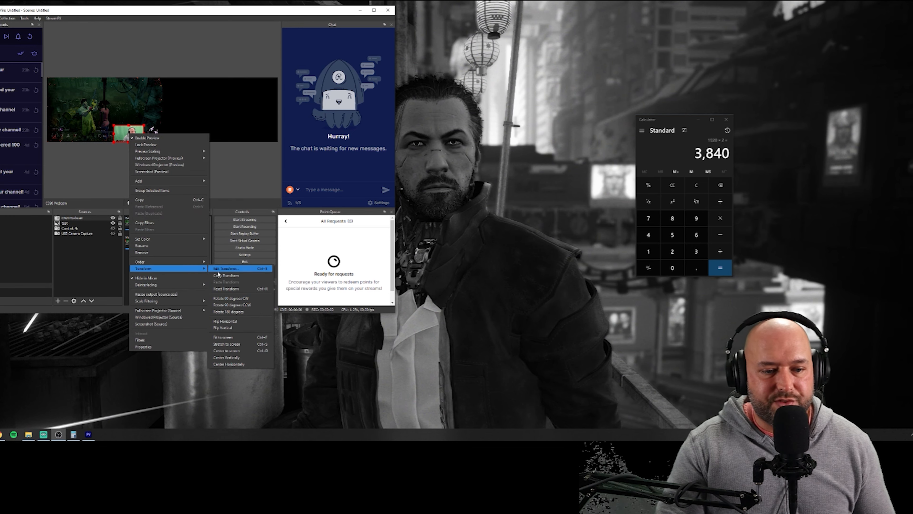
left_click(226, 289)
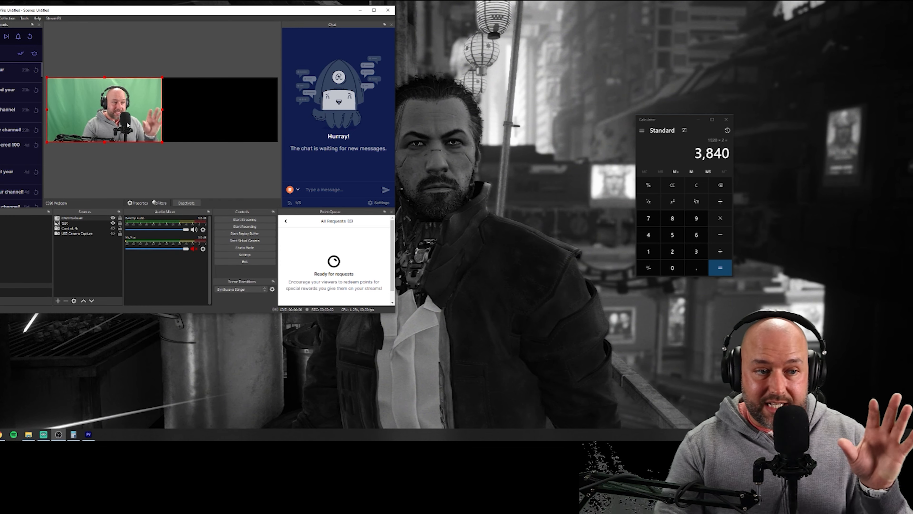
left_click_drag(128, 125, 224, 118)
left_click(199, 184)
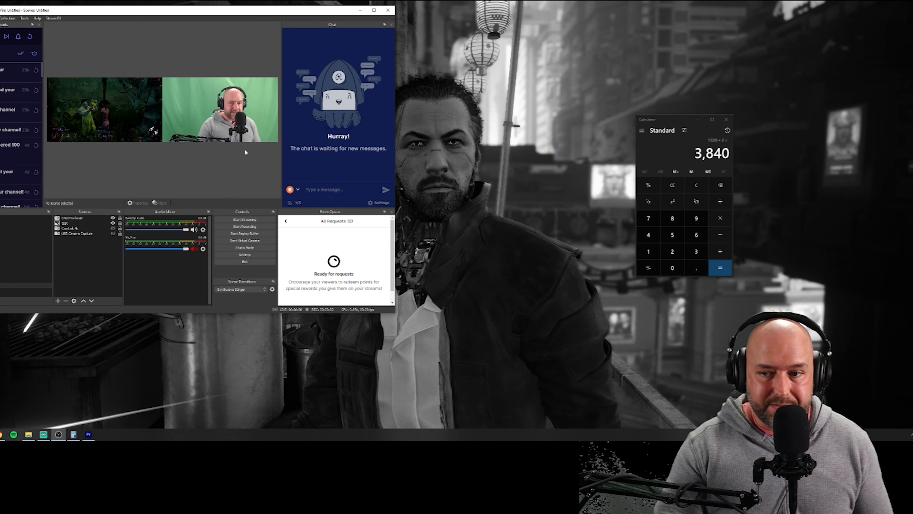
Step: Close Calculator and create a new project in Premiere Pro, overwriting the existing Untitled project
left_click(725, 122)
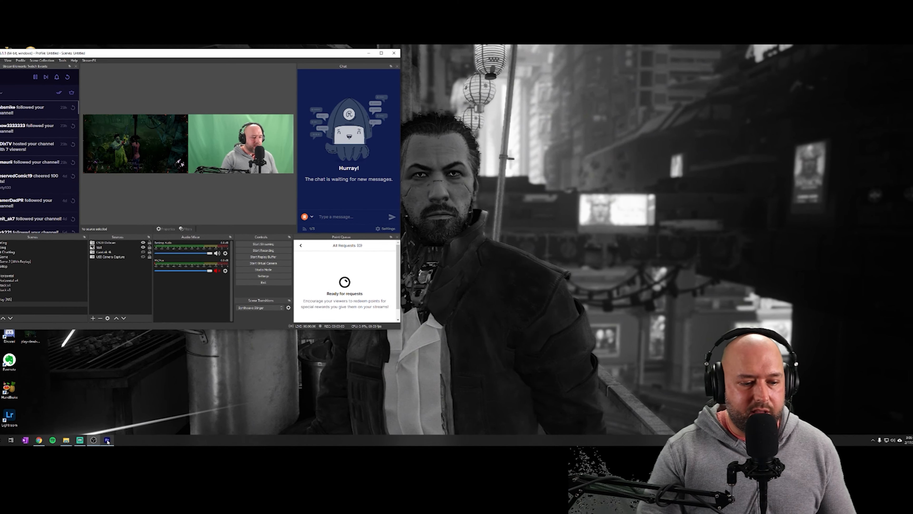
left_click(107, 440)
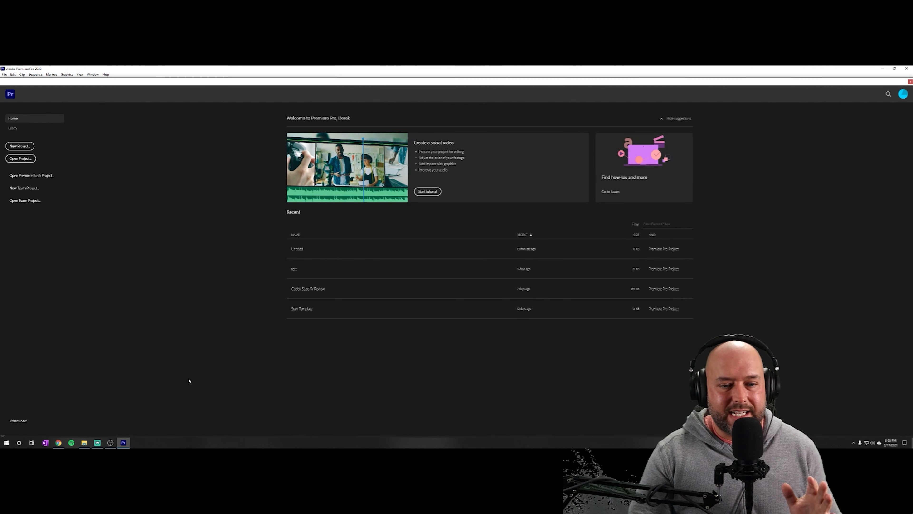
left_click(20, 146)
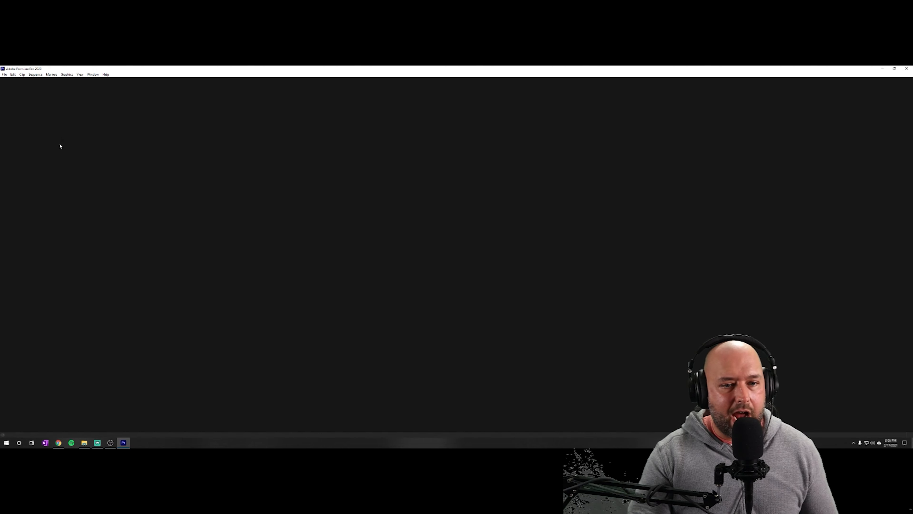
left_click(515, 328)
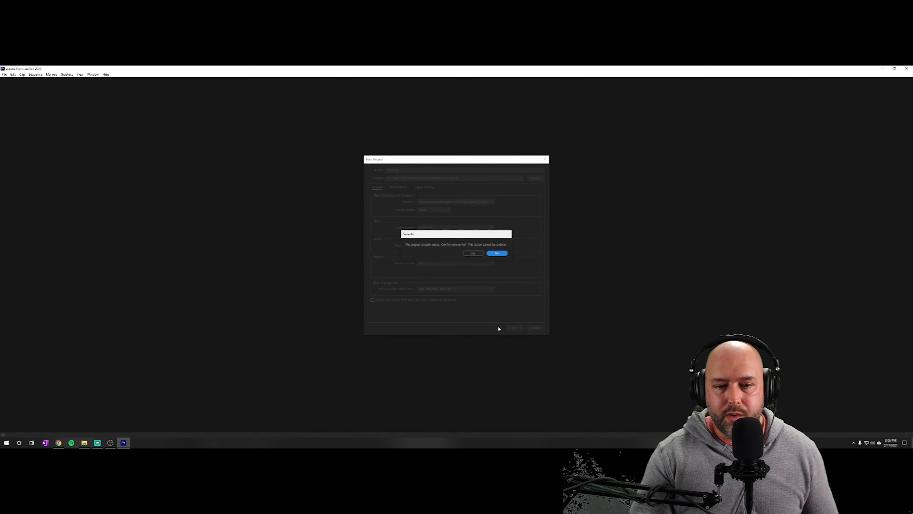
left_click(473, 253)
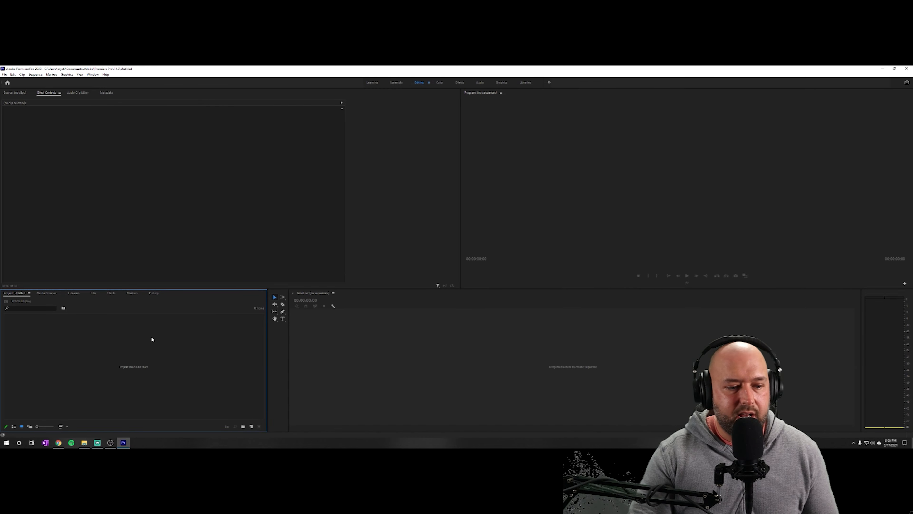
Step: Create a new sequence from the first custom YouTube 1080p preset, keeping the default sequence name
left_click(251, 426)
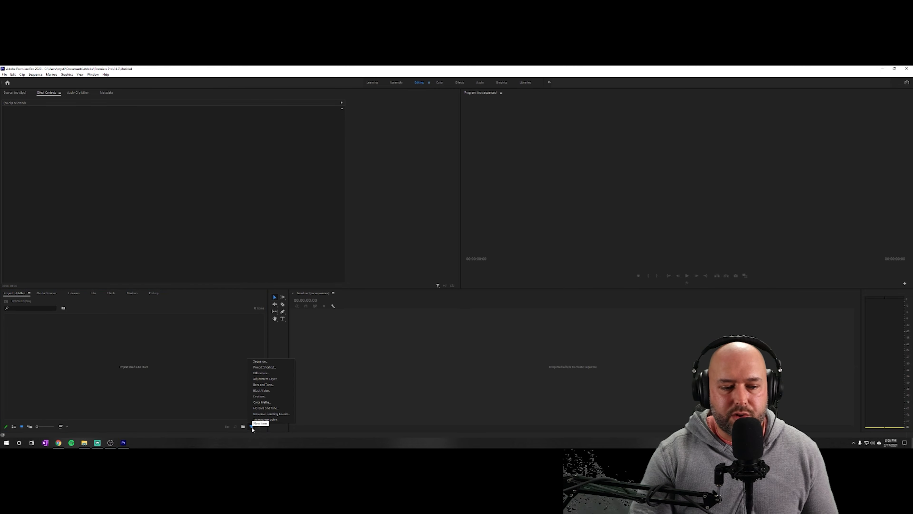
left_click(259, 363)
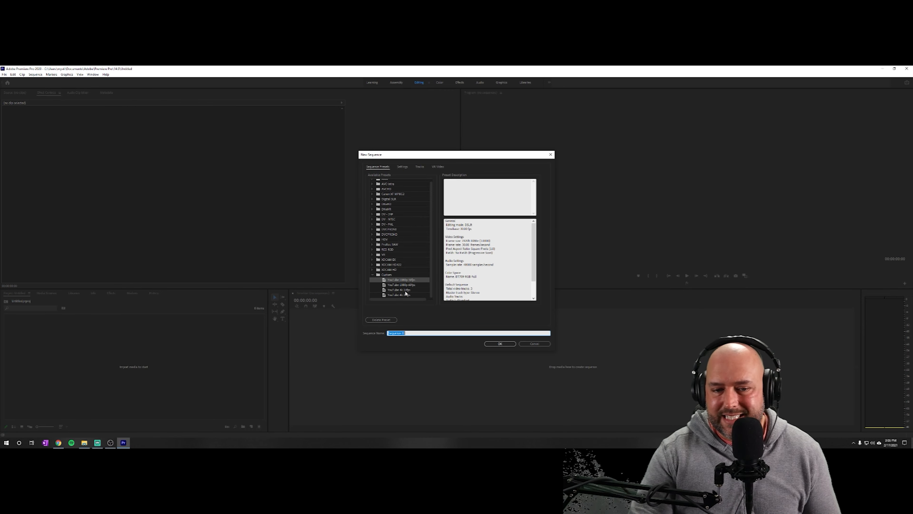
left_click(398, 281)
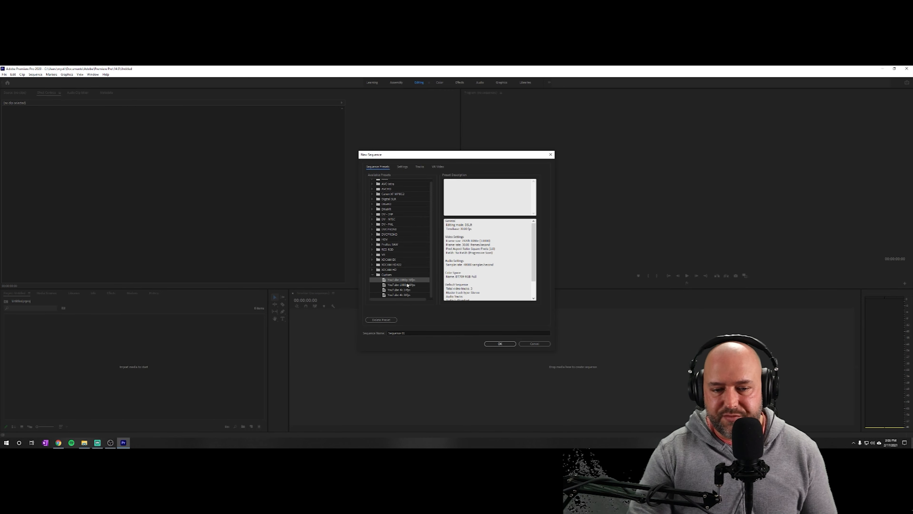
left_click(500, 344)
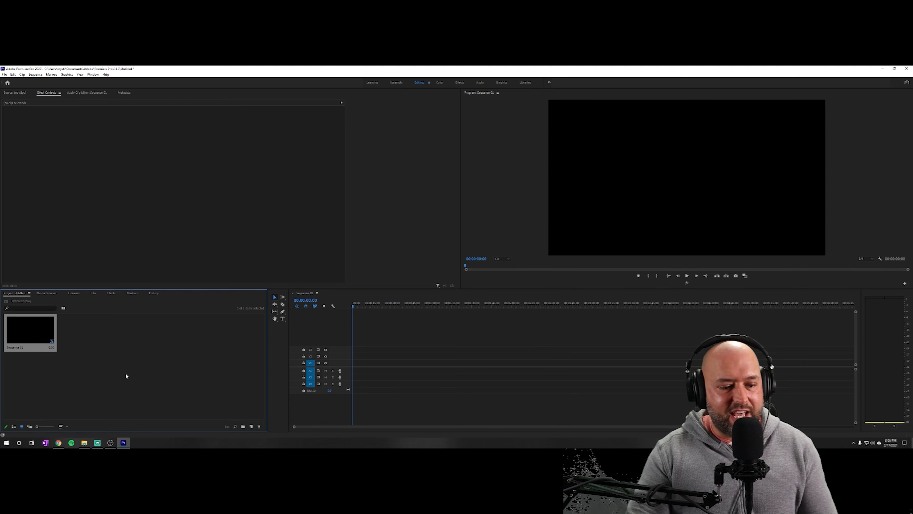
Step: Import the side-by-side recording from File Explorer and place it at the timeline's start, keeping the existing sequence settings
left_click(84, 442)
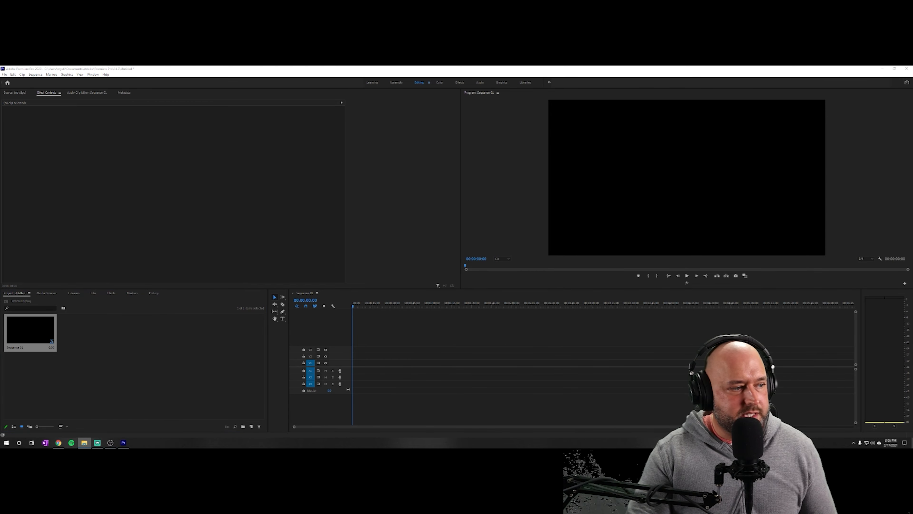
left_click_drag(89, 316, 160, 369)
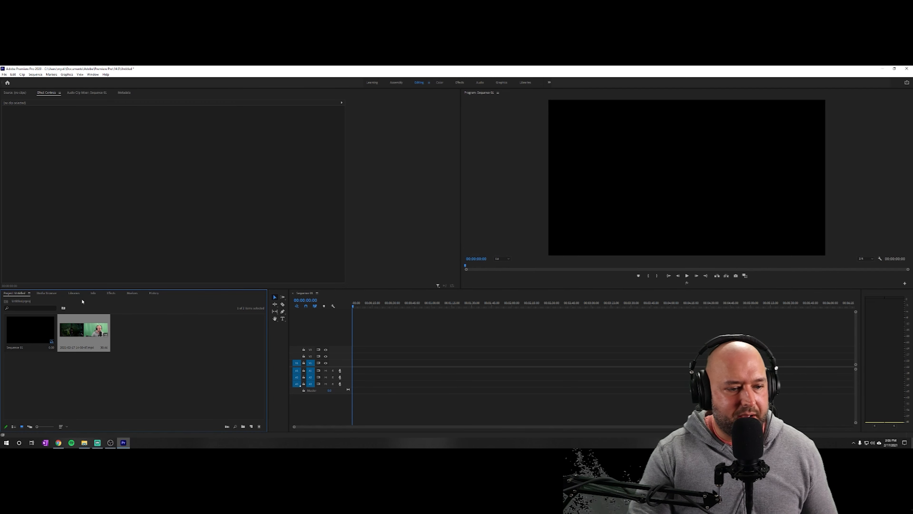
left_click_drag(103, 346, 353, 371)
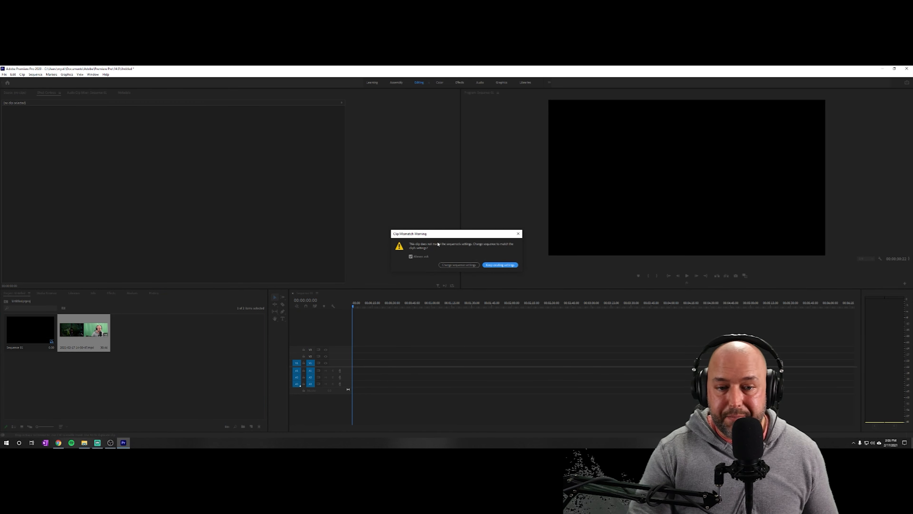
left_click(498, 266)
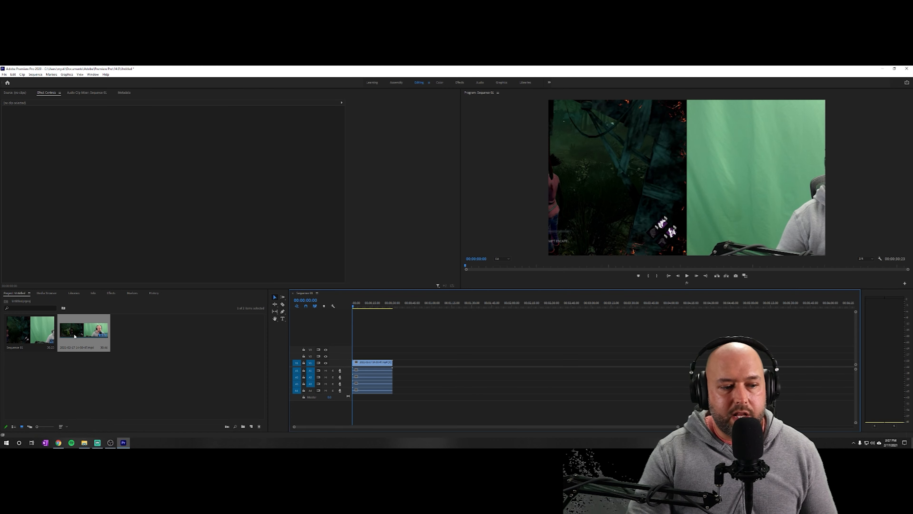
Step: Add a second copy of the recording on video track 2 after the first clip, unlink it, and delete its audio
left_click_drag(83, 331, 397, 359)
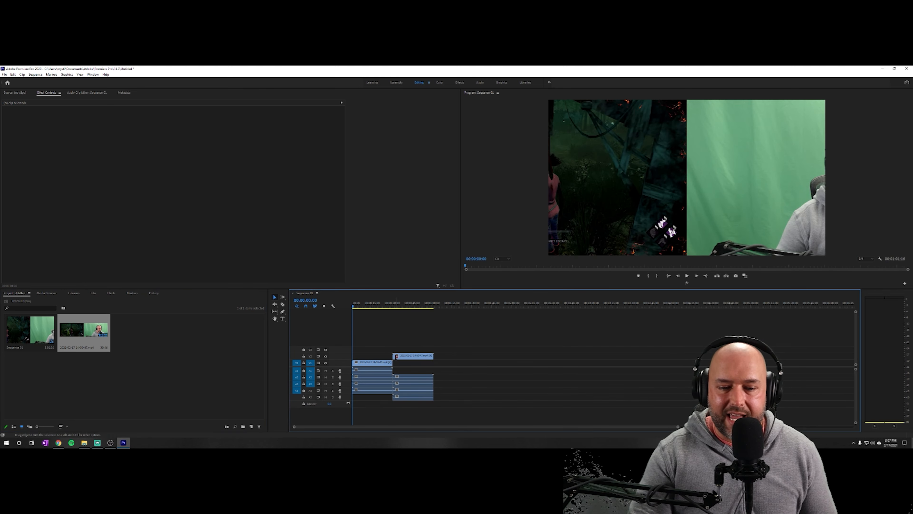
left_click(413, 359)
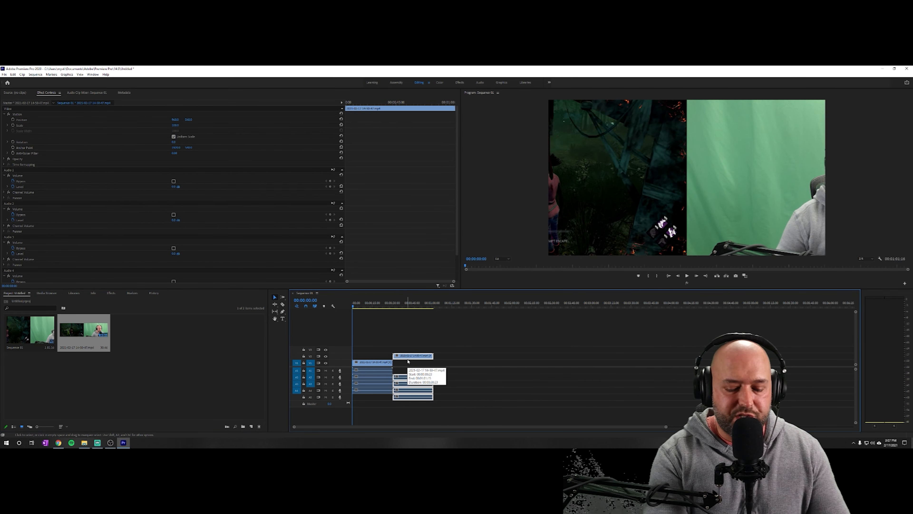
key("ctrl+l")
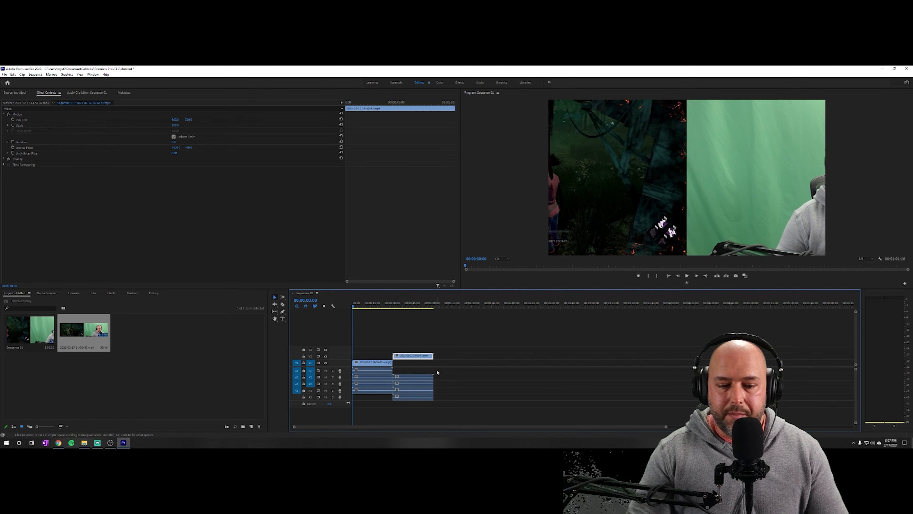
left_click(421, 383)
key("Delete")
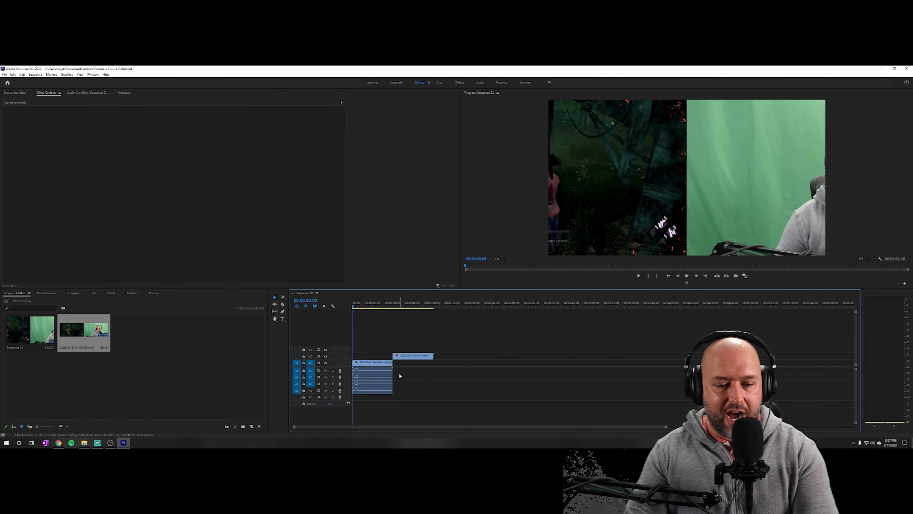
Step: Move the video-only copy to the timeline's start, stacked directly above the first clip
left_click_drag(415, 360, 375, 360)
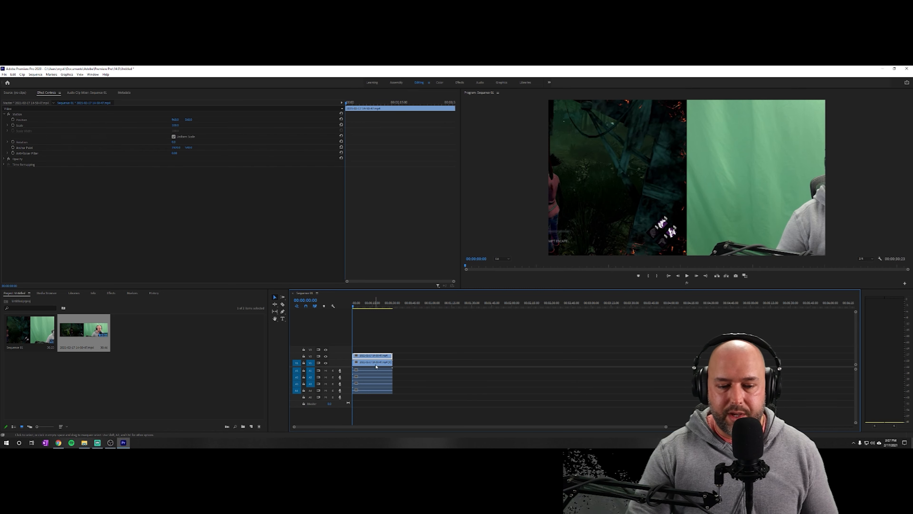
left_click(376, 365)
left_click(375, 357)
left_click(374, 364)
left_click(374, 357)
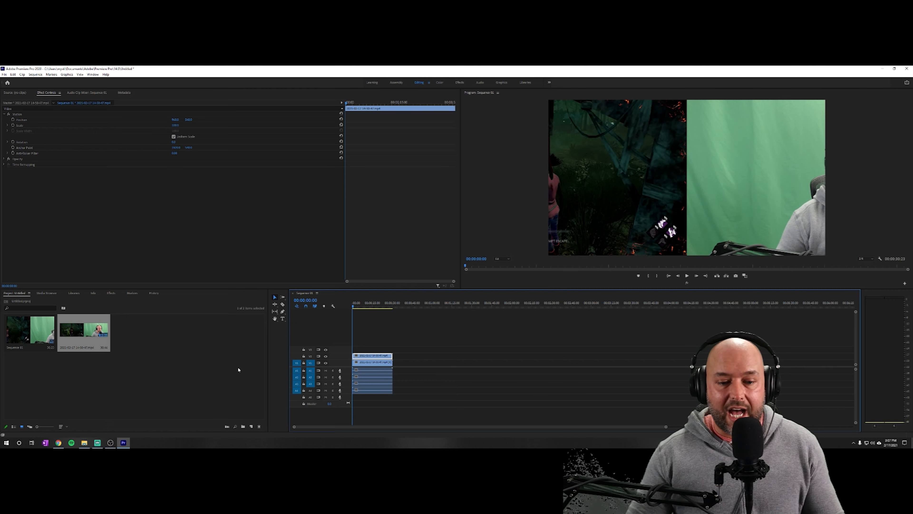
Step: Find the Crop effect and apply it to both stacked copies of the recording
left_click(364, 363)
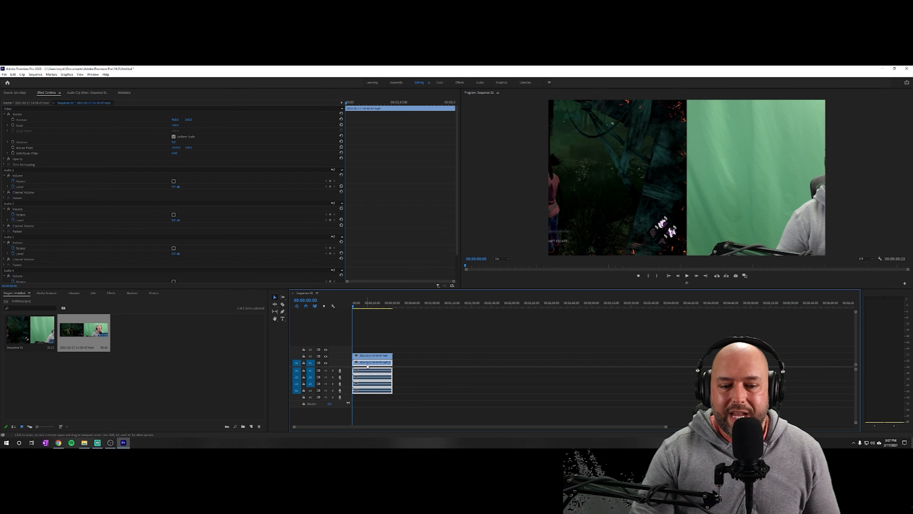
left_click(111, 294)
left_click(37, 298)
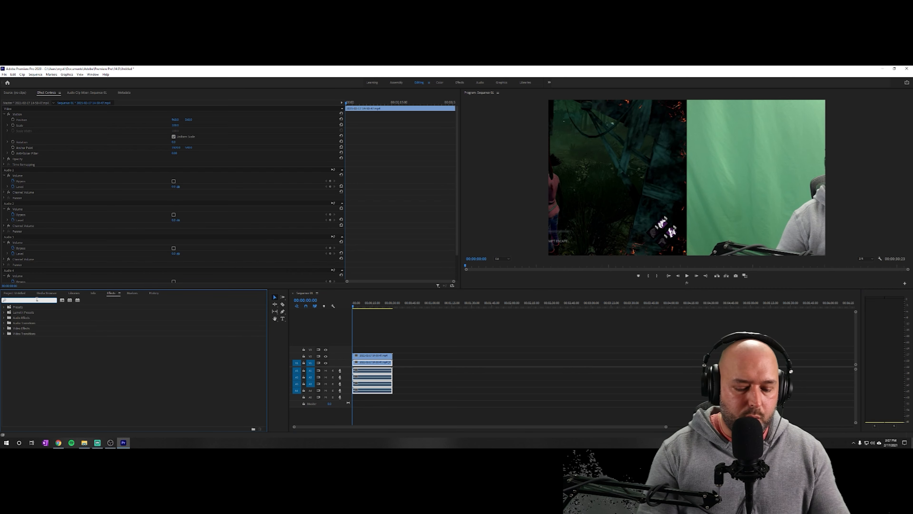
type("crop")
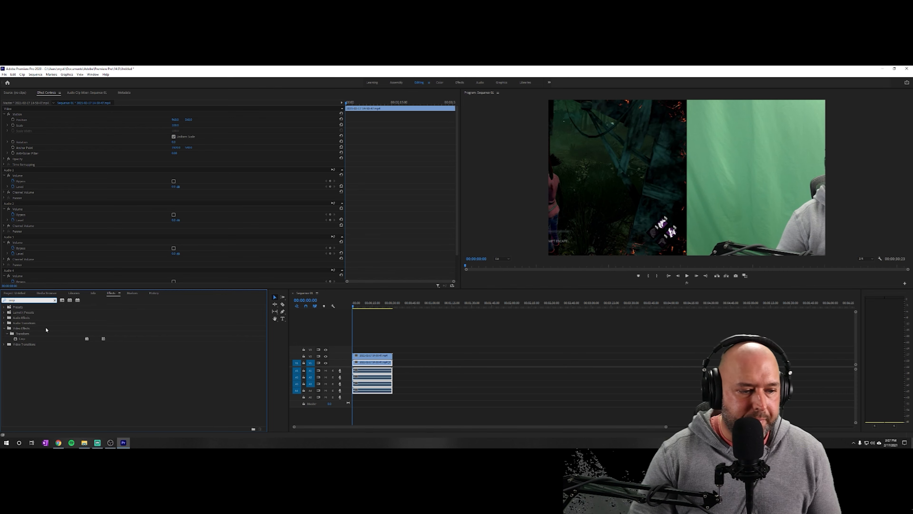
left_click_drag(22, 338, 377, 364)
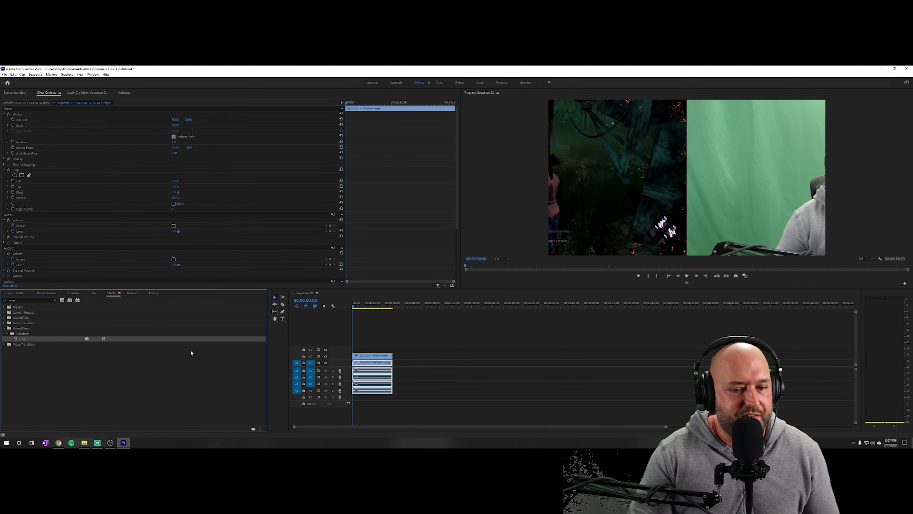
left_click_drag(19, 341, 379, 357)
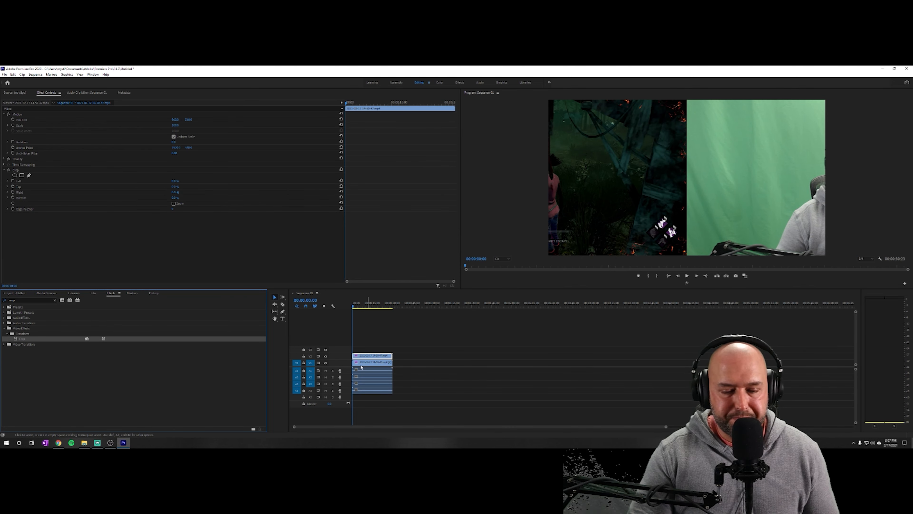
Step: Scale down the upper track's clip and position it so its whole side-by-side image fits inside the program frame
left_click(371, 358)
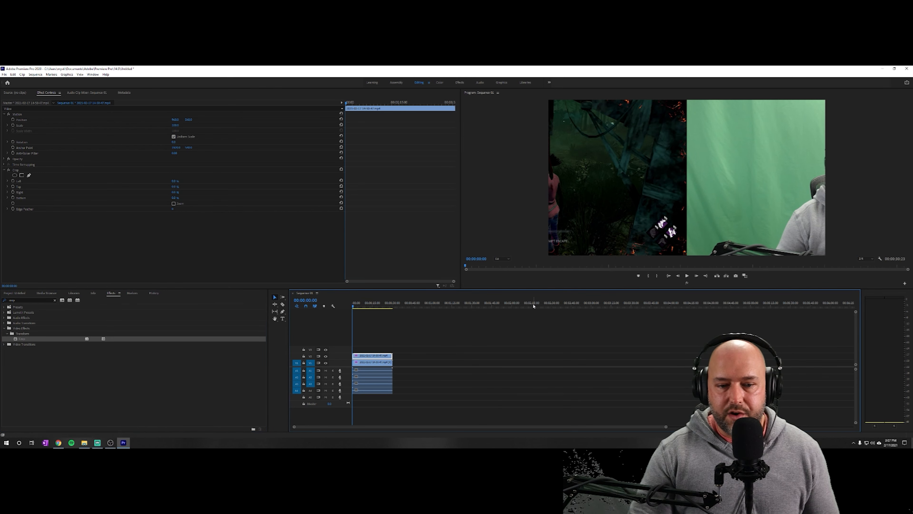
left_click(702, 223)
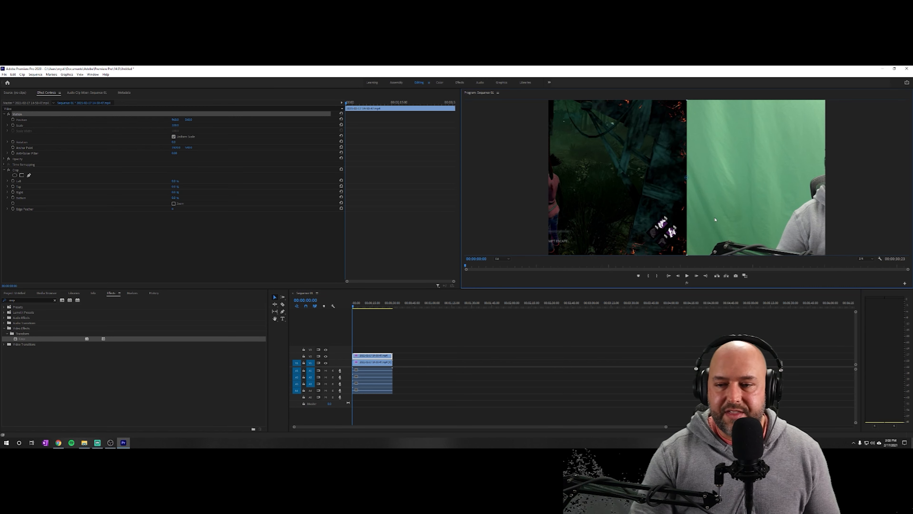
left_click_drag(716, 220, 655, 217)
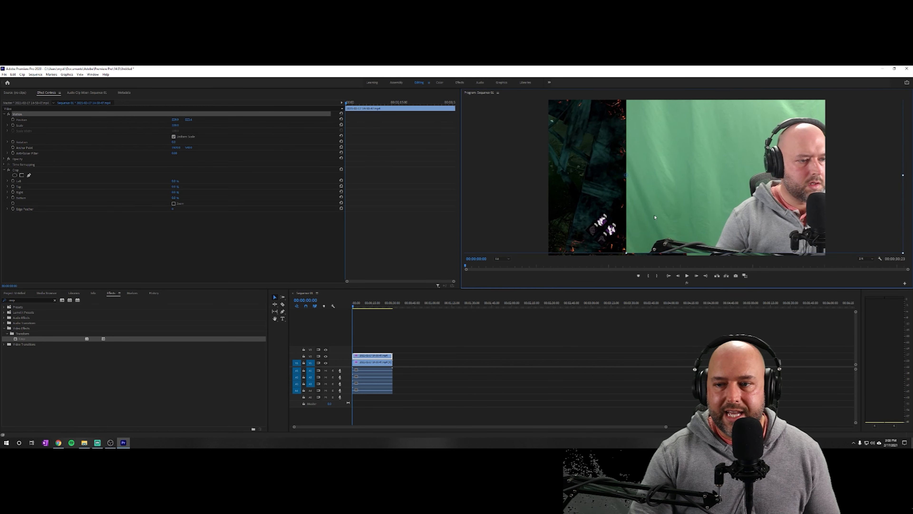
left_click_drag(681, 184, 664, 202)
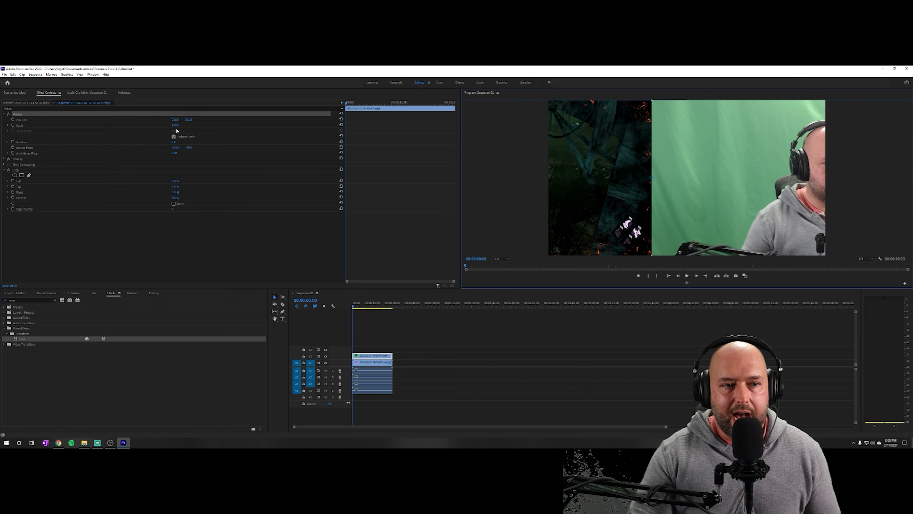
left_click_drag(176, 124, 244, 139)
mouse_move(619, 175)
left_mouse_down()
mouse_move(690, 167)
mouse_move(623, 166)
left_mouse_up()
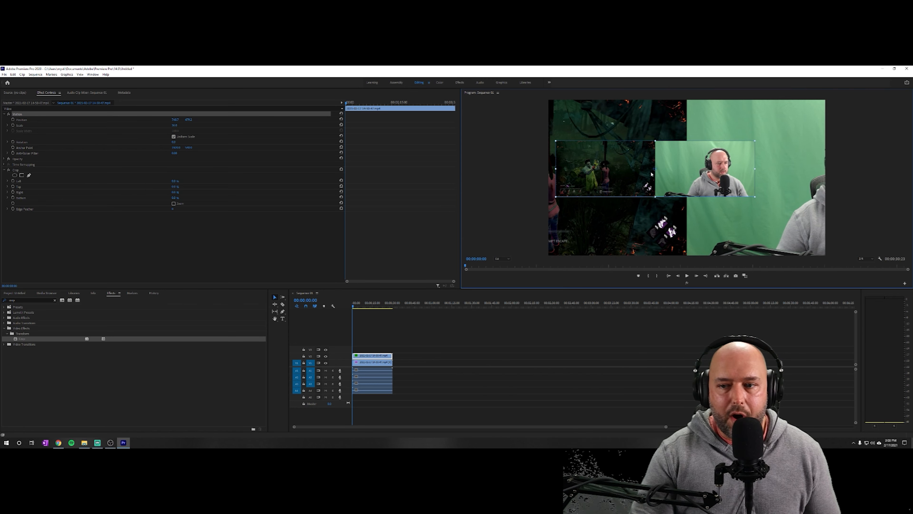
Step: Crop 50% off the left of the upper clip to keep only the webcam, and shift it toward the frame's center
left_click(174, 182)
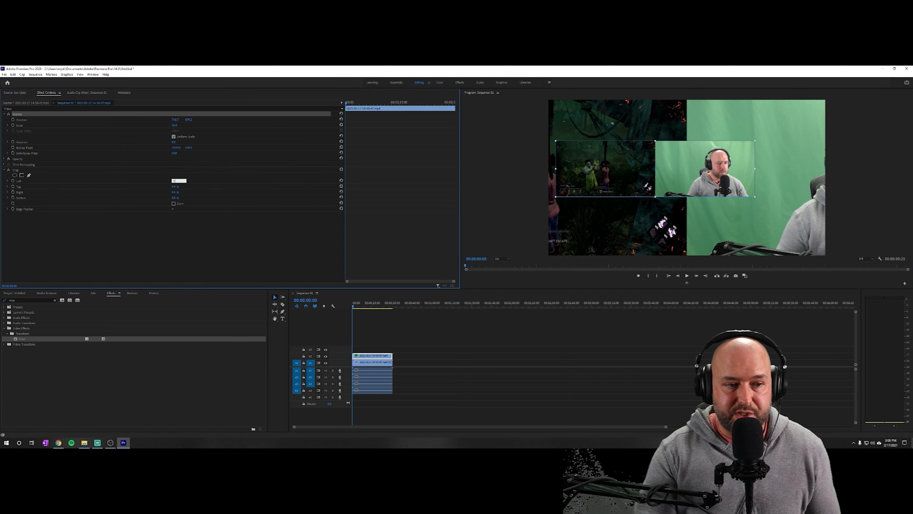
key("Return")
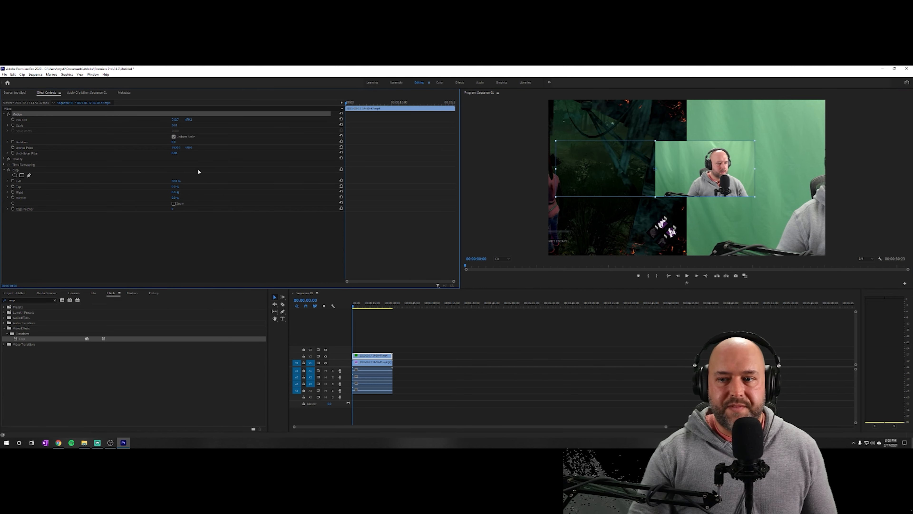
left_click_drag(712, 172, 683, 170)
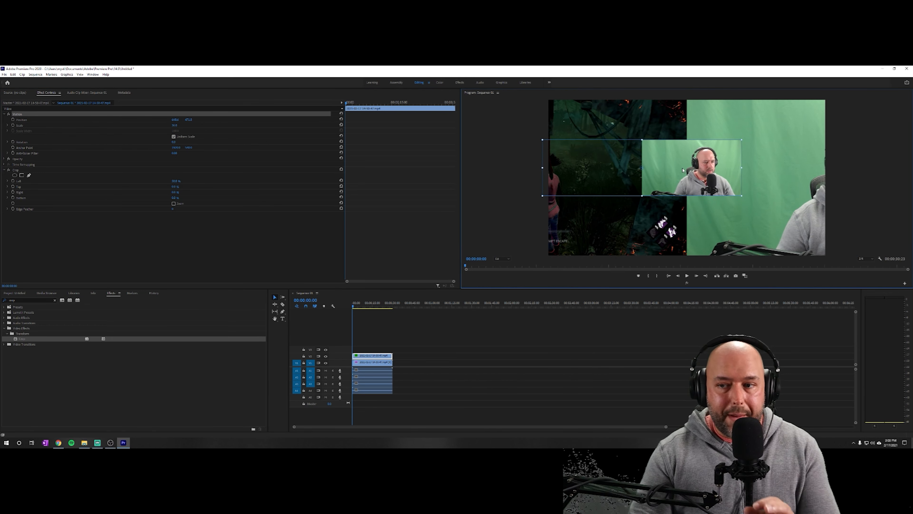
Step: Scale down the lower track's clip and arrange the two images with the webcam above the side-by-side recording
left_click(372, 366)
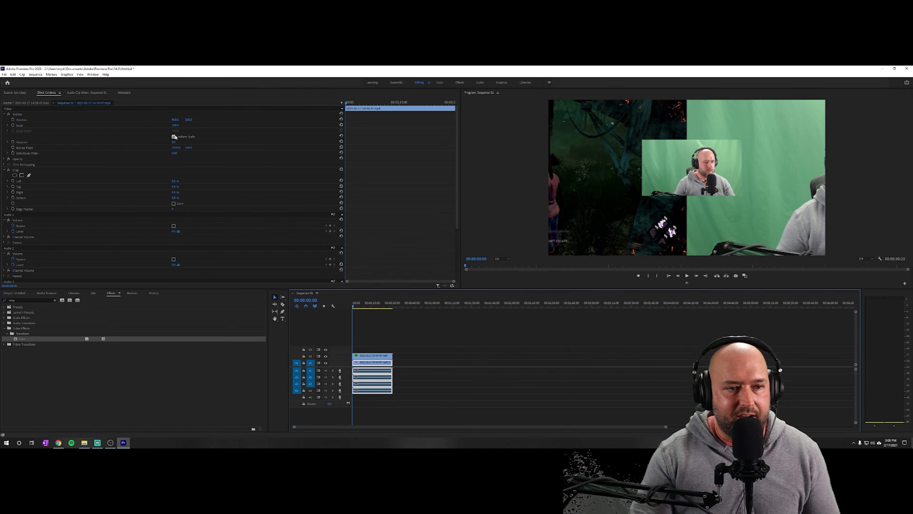
left_click(175, 126)
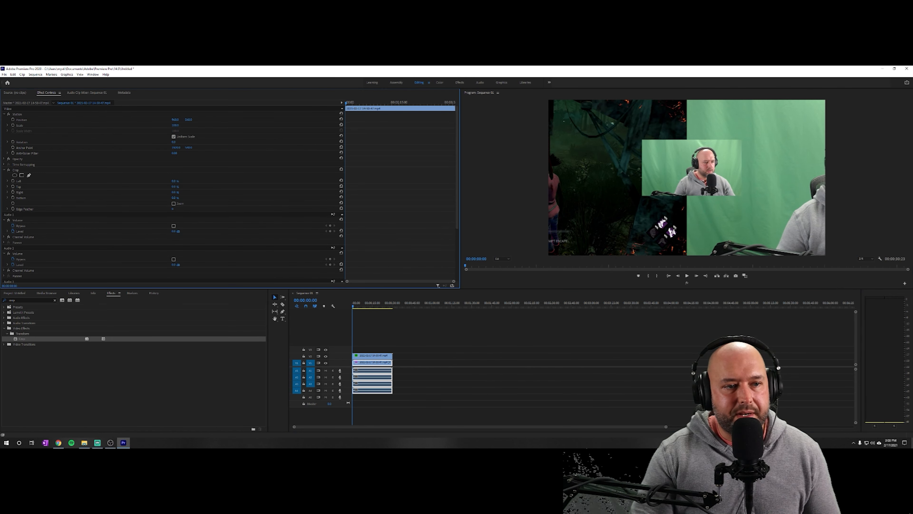
left_click_drag(175, 126, 160, 126)
left_click_drag(650, 167, 620, 134)
left_click(710, 187)
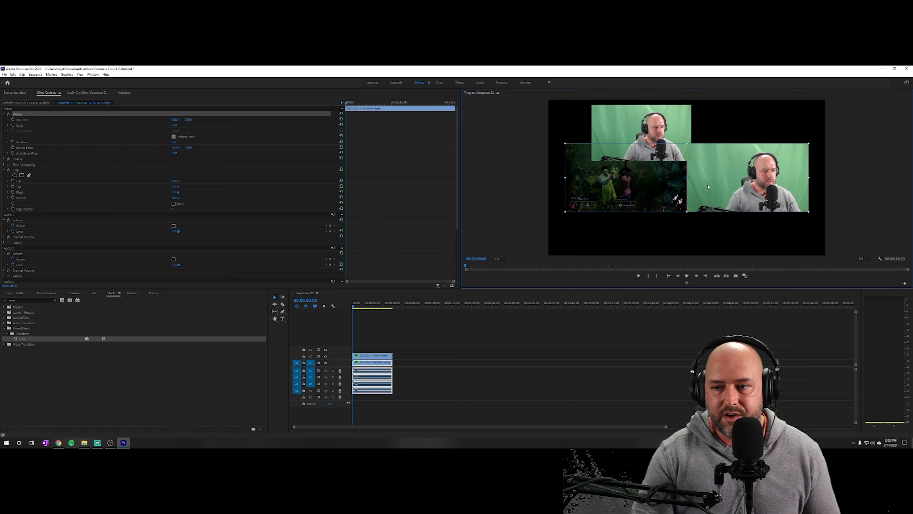
left_click_drag(708, 187, 696, 214)
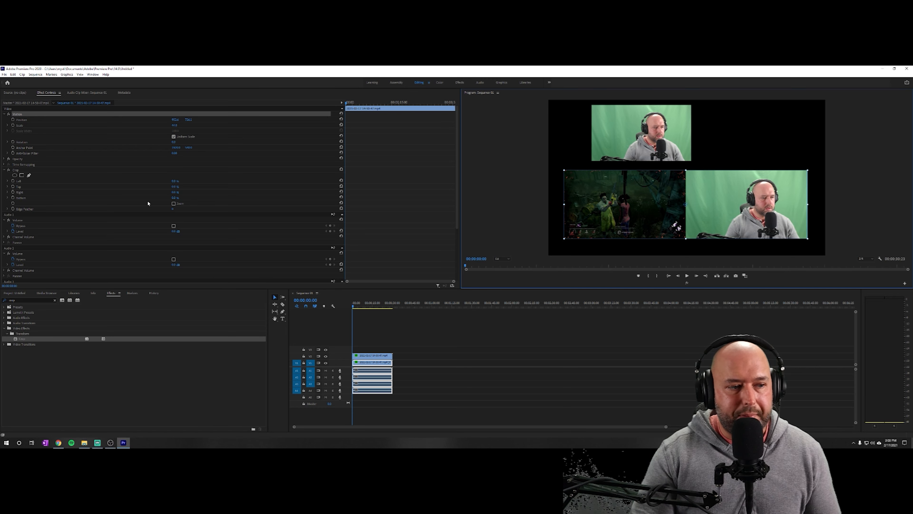
Step: Crop 50% off the right of the lower clip to keep only the gameplay, and set its scale to 100
left_click(180, 192)
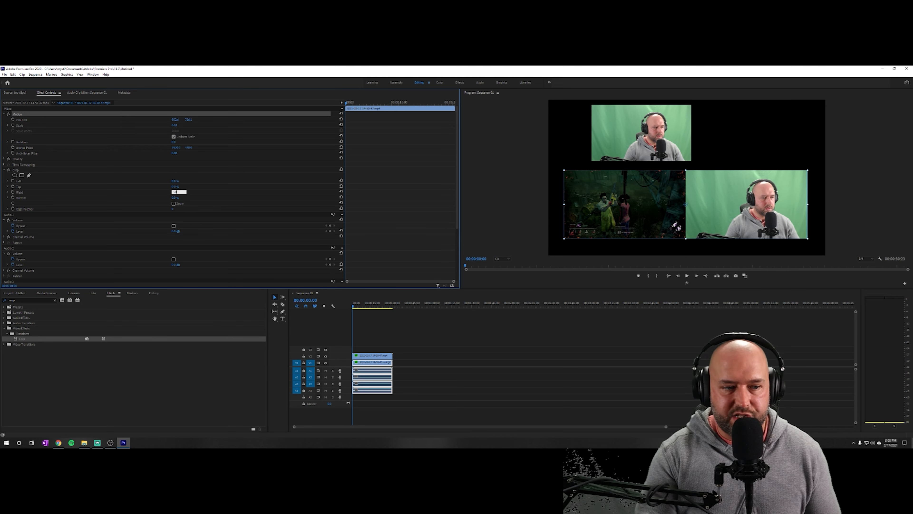
key("Return")
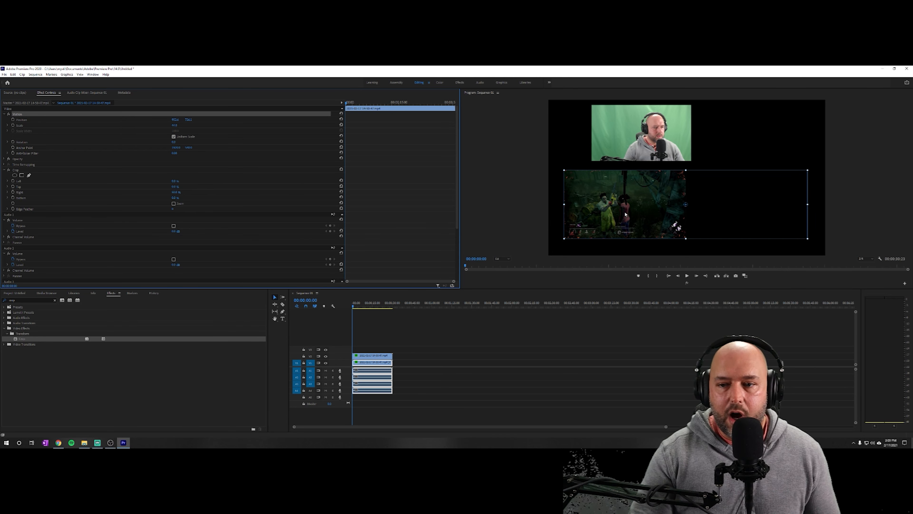
left_click(177, 124)
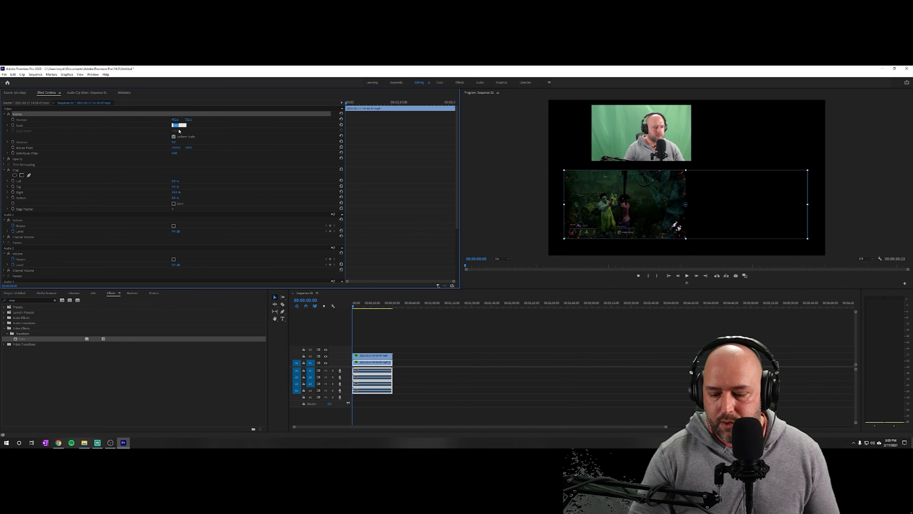
type("100")
key("Return")
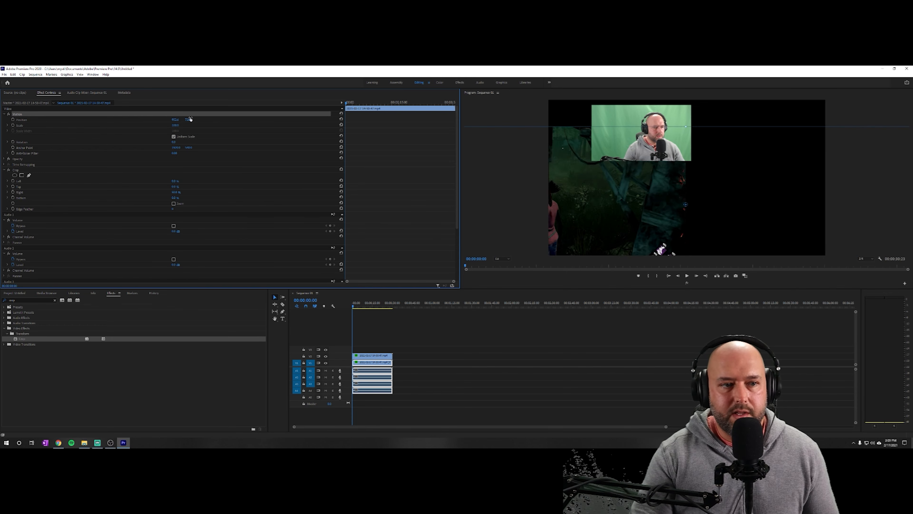
Step: Reset the gameplay clip's position and set its horizontal position to 1920 to fill the frame
left_click(341, 119)
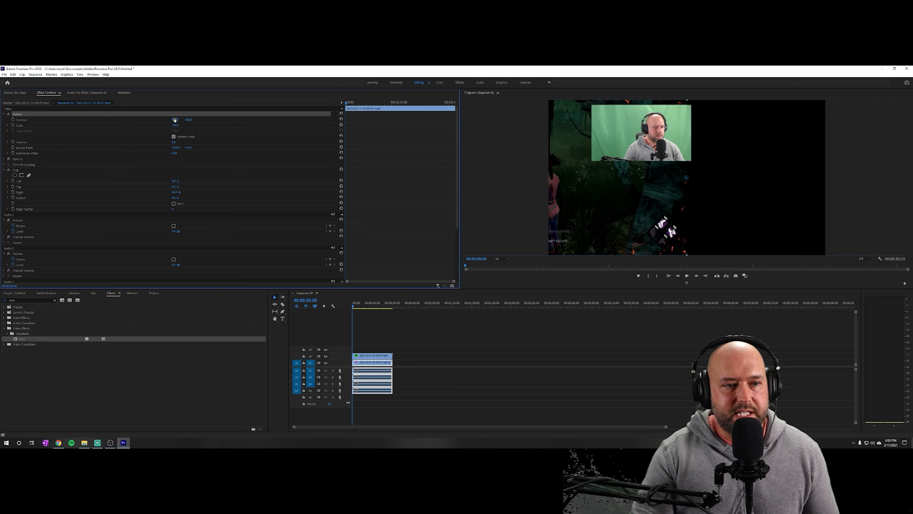
left_click_drag(176, 120, 193, 121)
left_click(178, 119)
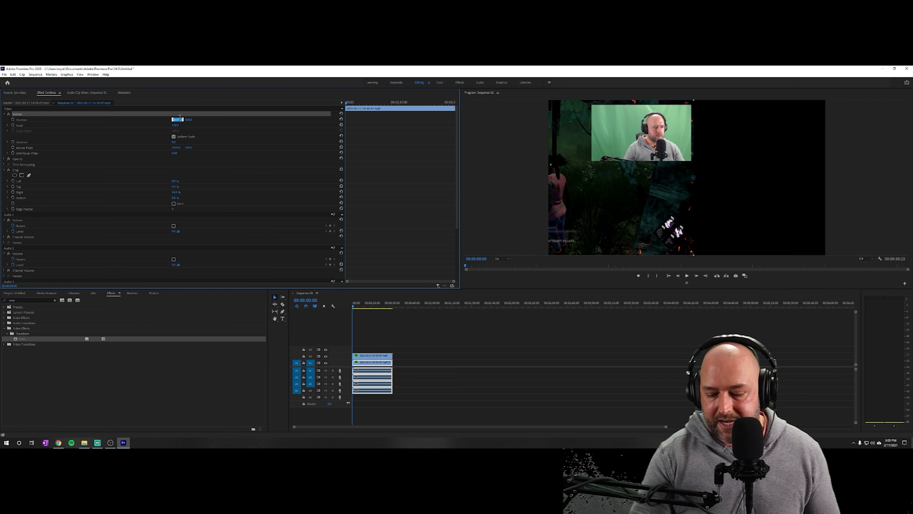
type("1")
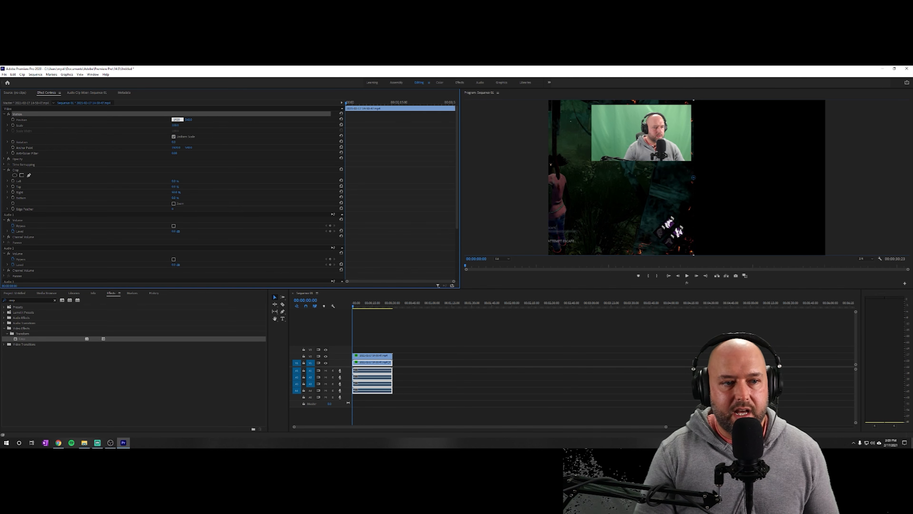
type("920")
key("Return")
left_click(662, 143)
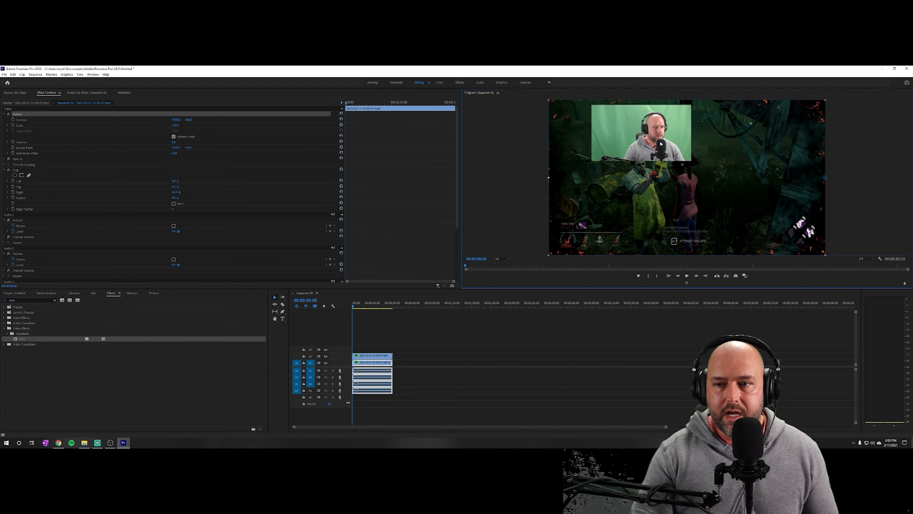
left_click_drag(646, 138, 650, 143)
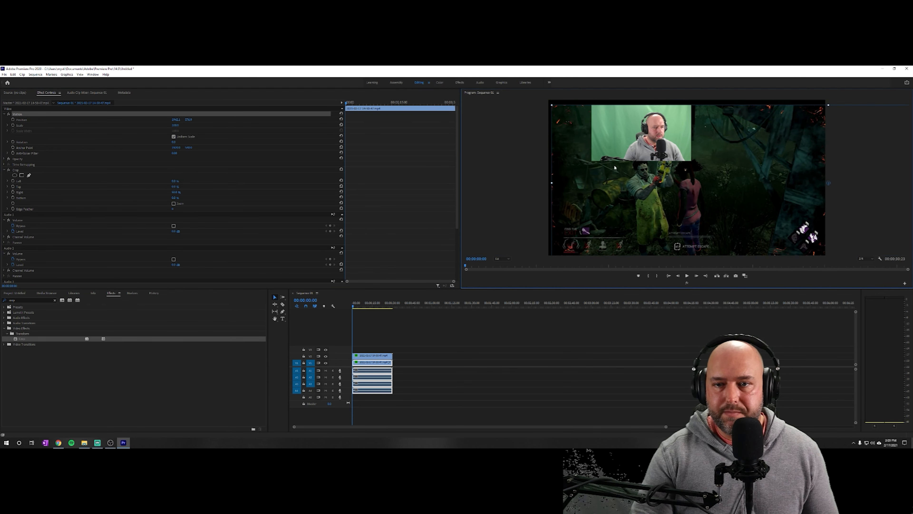
key("ctrl+z")
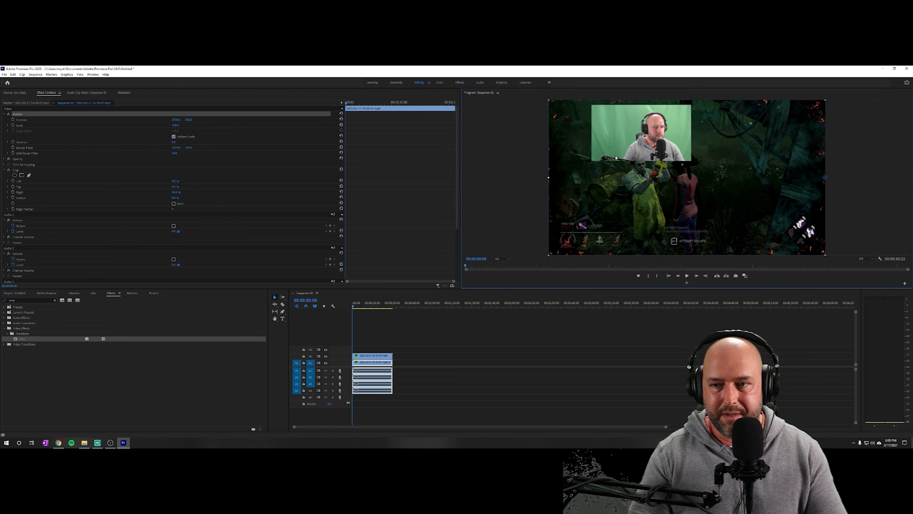
Step: Select the webcam clip and move it over the gameplay into the lower-right part of the frame
left_click(643, 135)
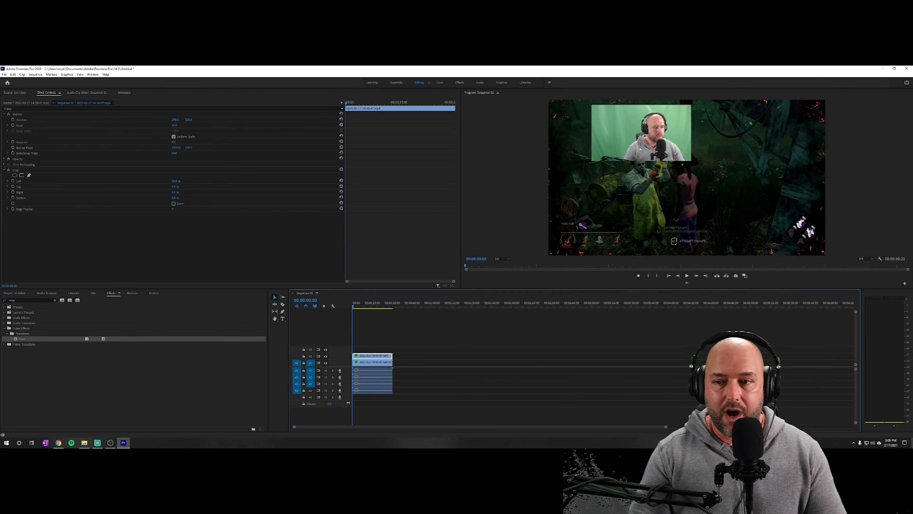
left_click(647, 141)
left_click(643, 143)
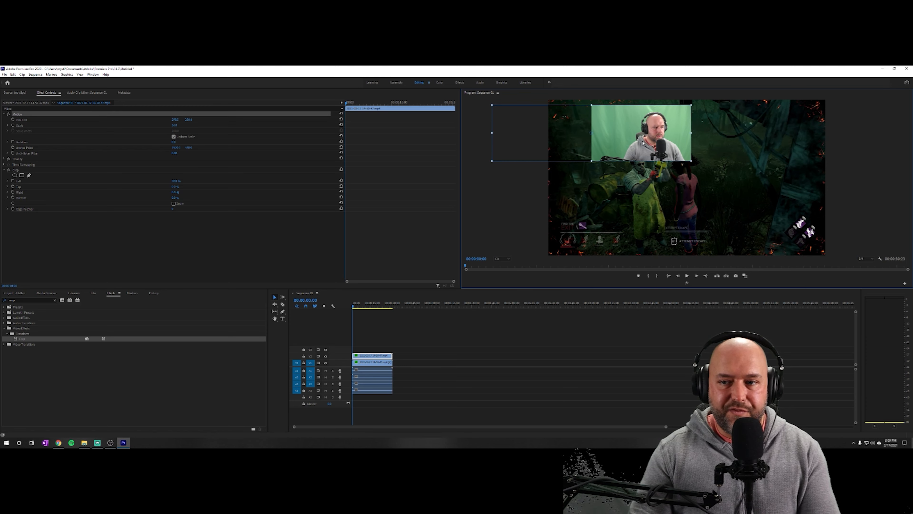
left_click_drag(675, 176, 783, 269)
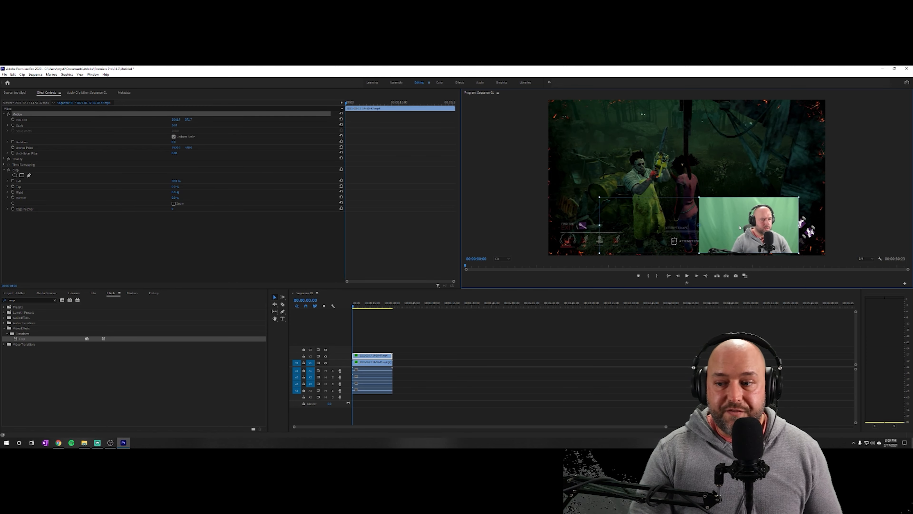
left_click_drag(739, 227, 737, 227)
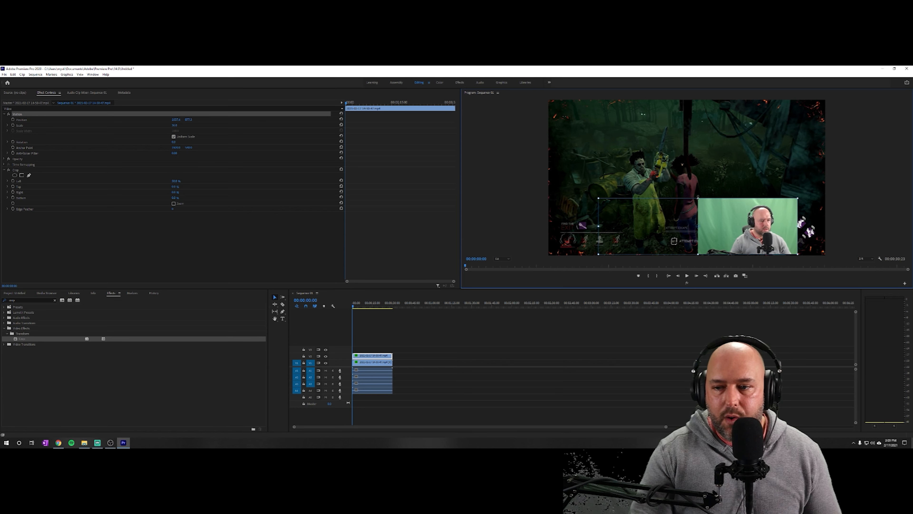
Step: Enlarge the webcam image until it covers most of the gameplay, and align it with the frame's bottom edge
left_click_drag(698, 198, 699, 171)
left_click_drag(747, 212, 663, 167)
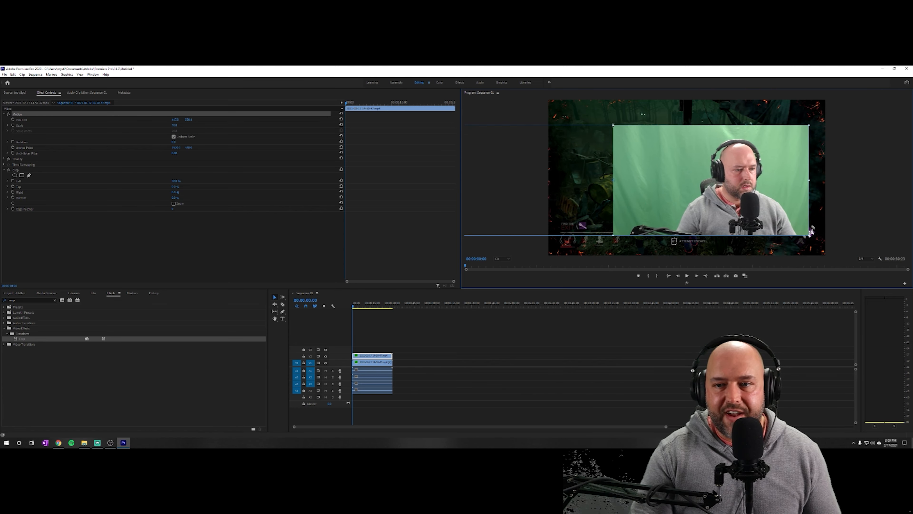
left_click_drag(812, 230, 826, 241)
left_click_drag(710, 149, 689, 159)
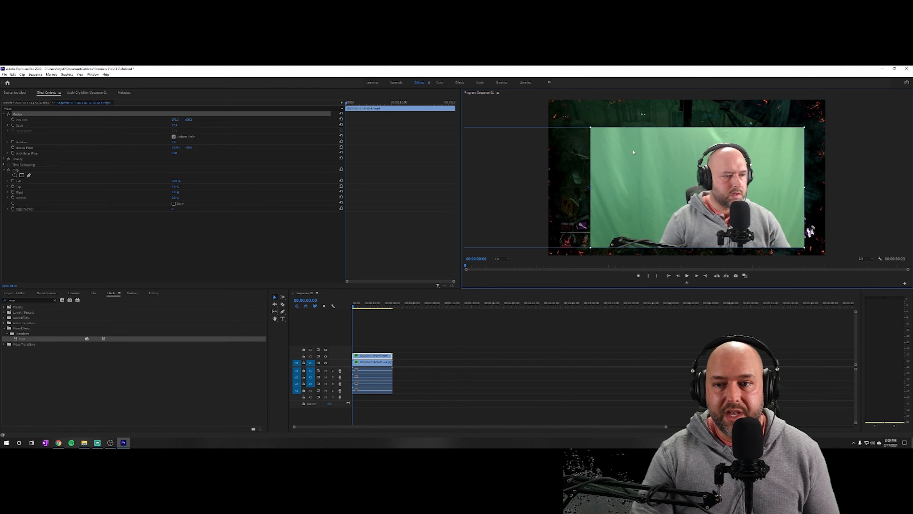
left_click_drag(700, 186, 714, 194)
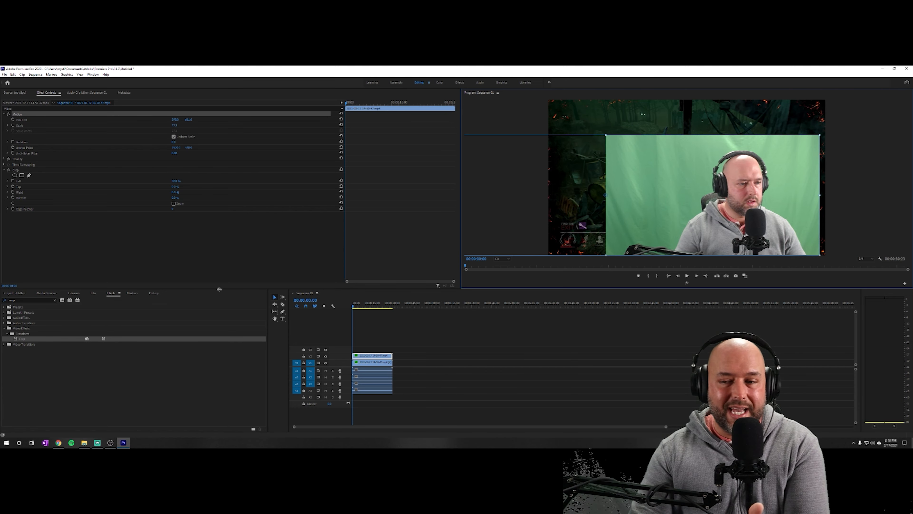
Step: Search the effects for "ultra" to locate the Ultra Key effect for the webcam's green background
left_click(29, 300)
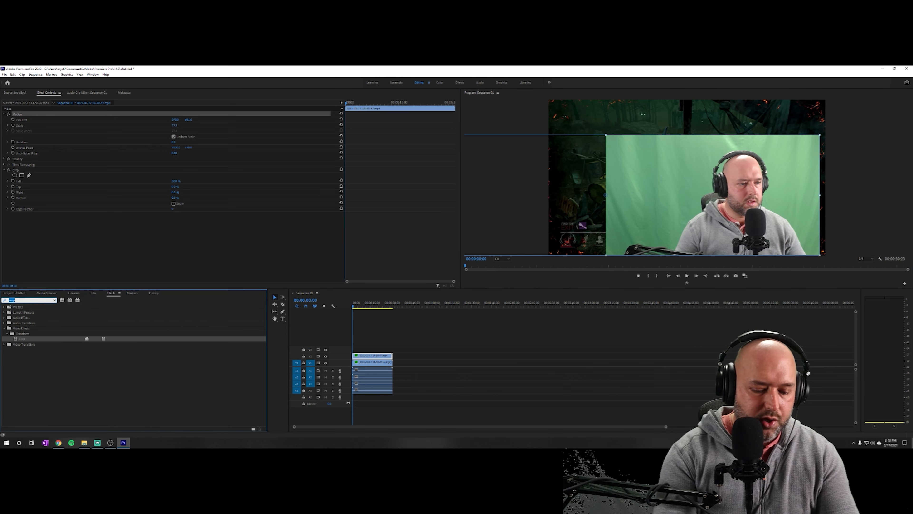
type("ultra")
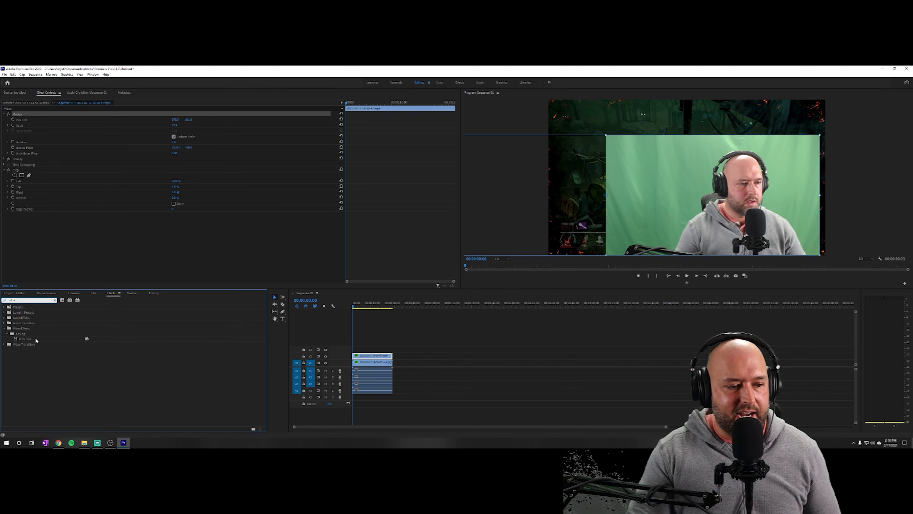
left_click(25, 339)
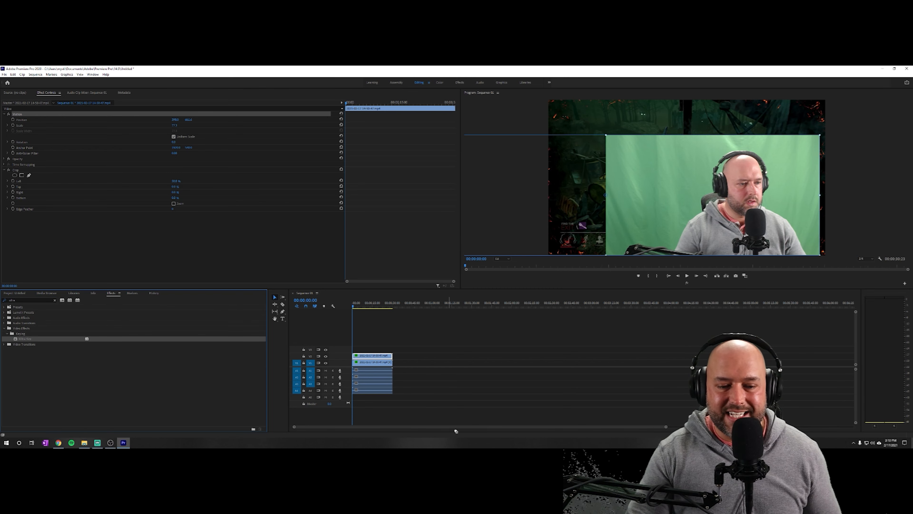
left_click_drag(455, 431, 378, 356)
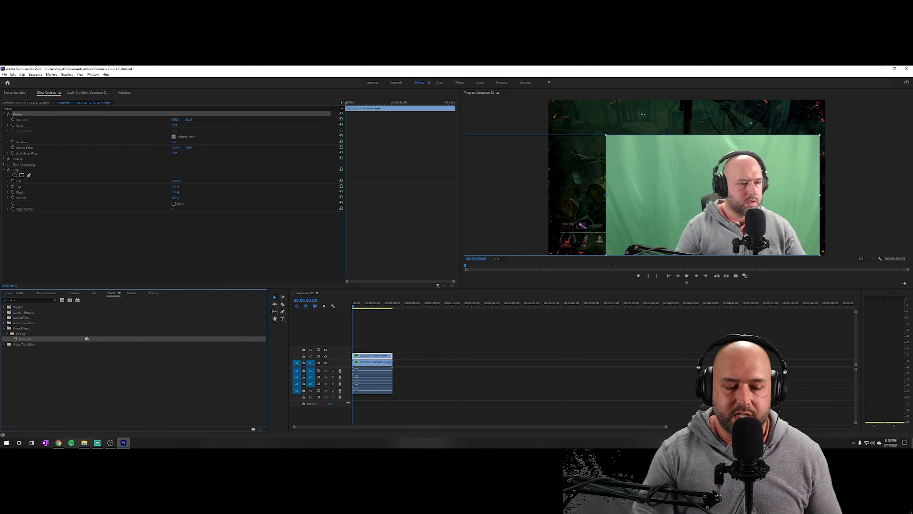
left_click(106, 390)
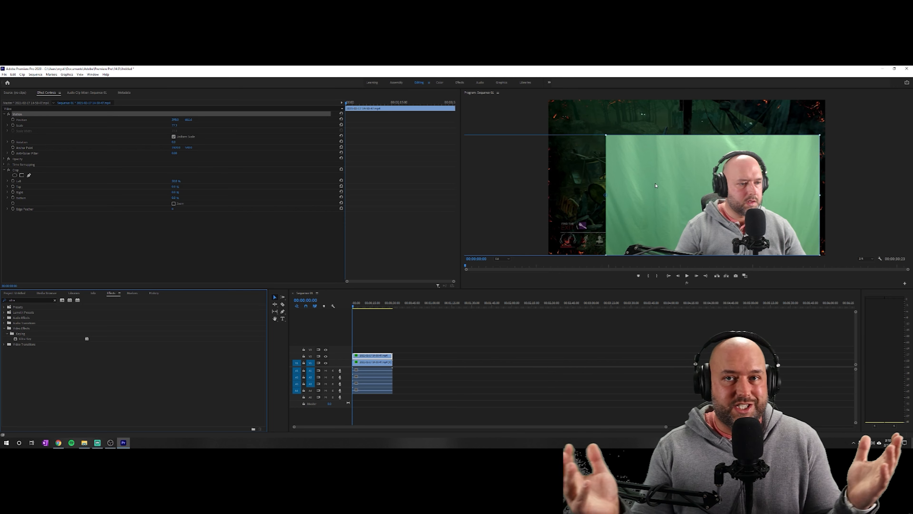
Step: Shrink the webcam image to a small overlay along the gameplay's bottom edge, right of center
left_click_drag(606, 134, 743, 230)
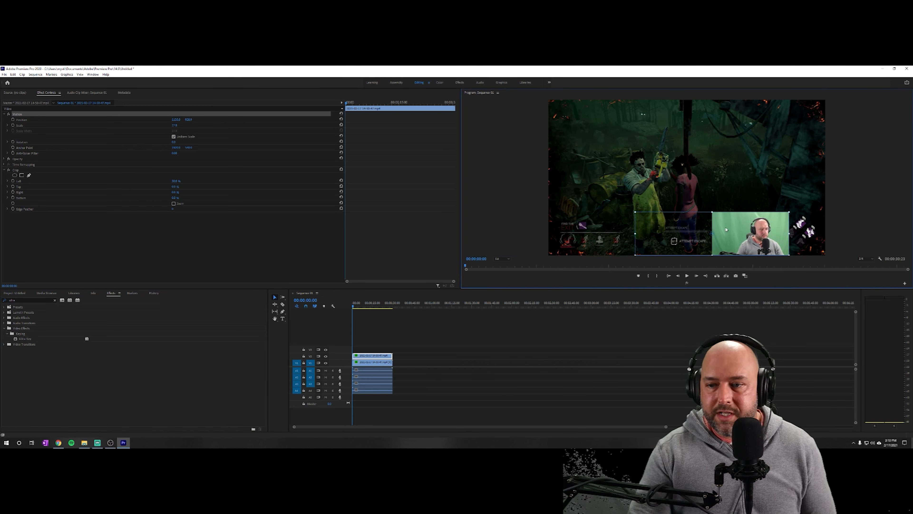